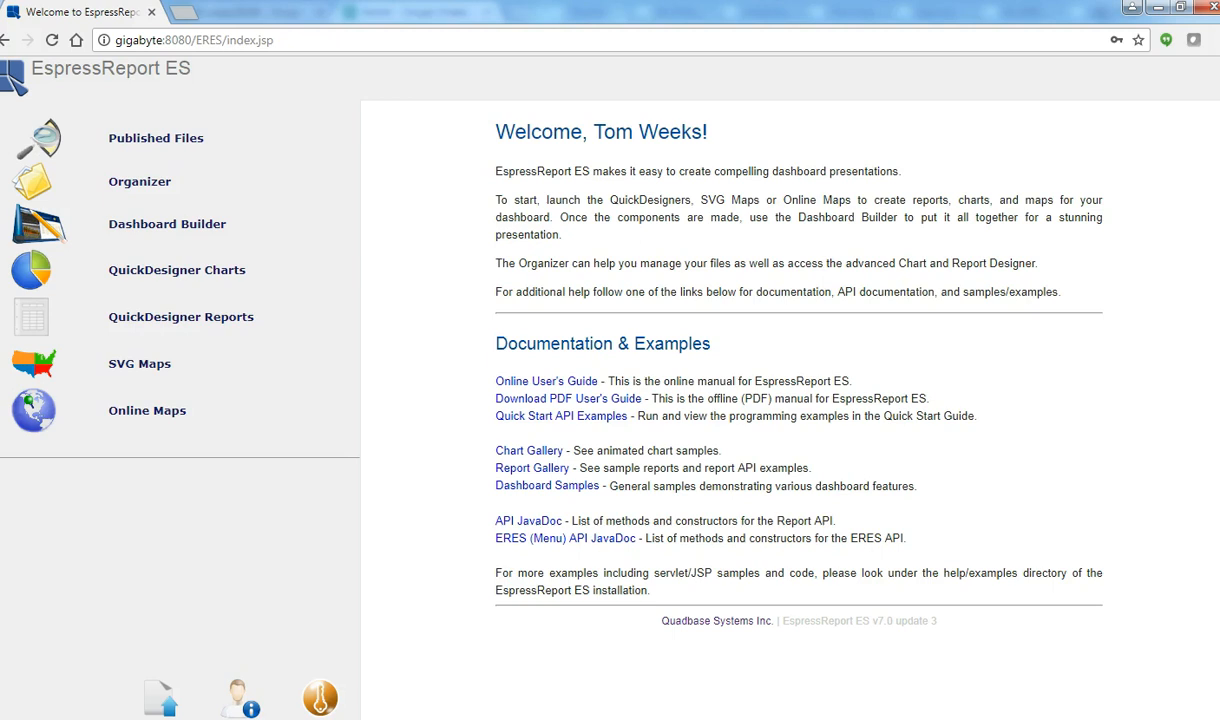
# Step: Launch the Organizer and allow the EspressReport ES Java application to run
pyautogui.click(240, 197)
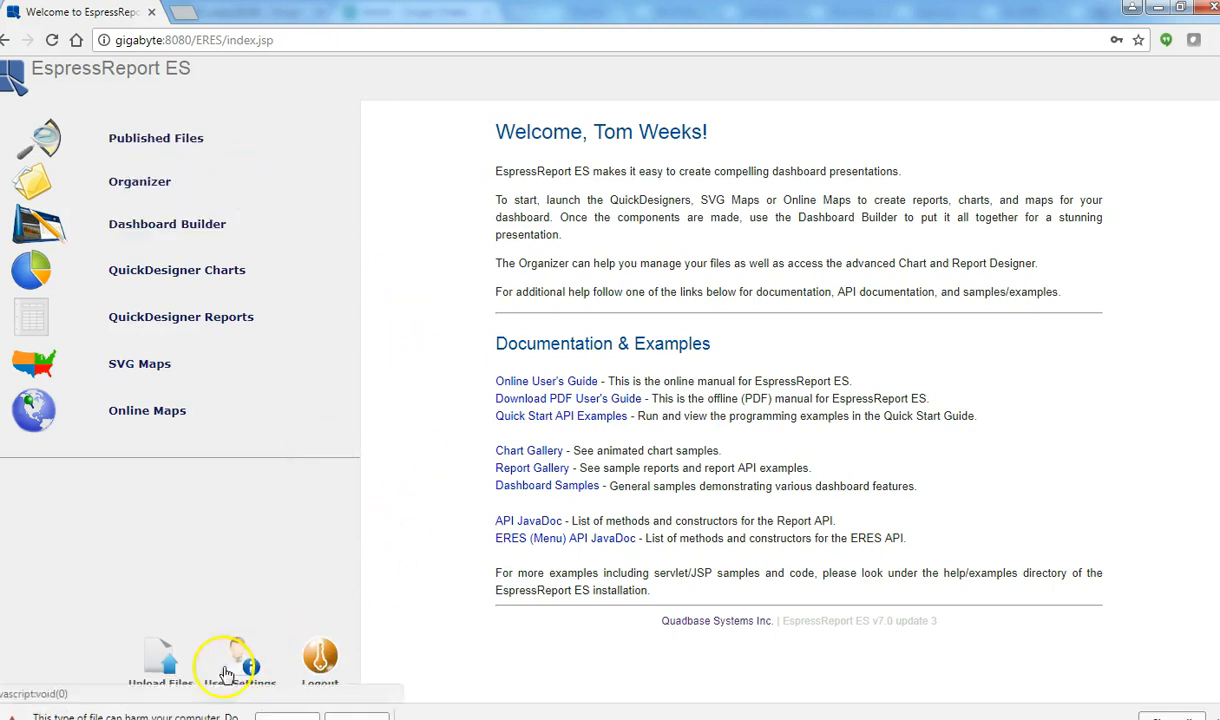
pyautogui.click(287, 717)
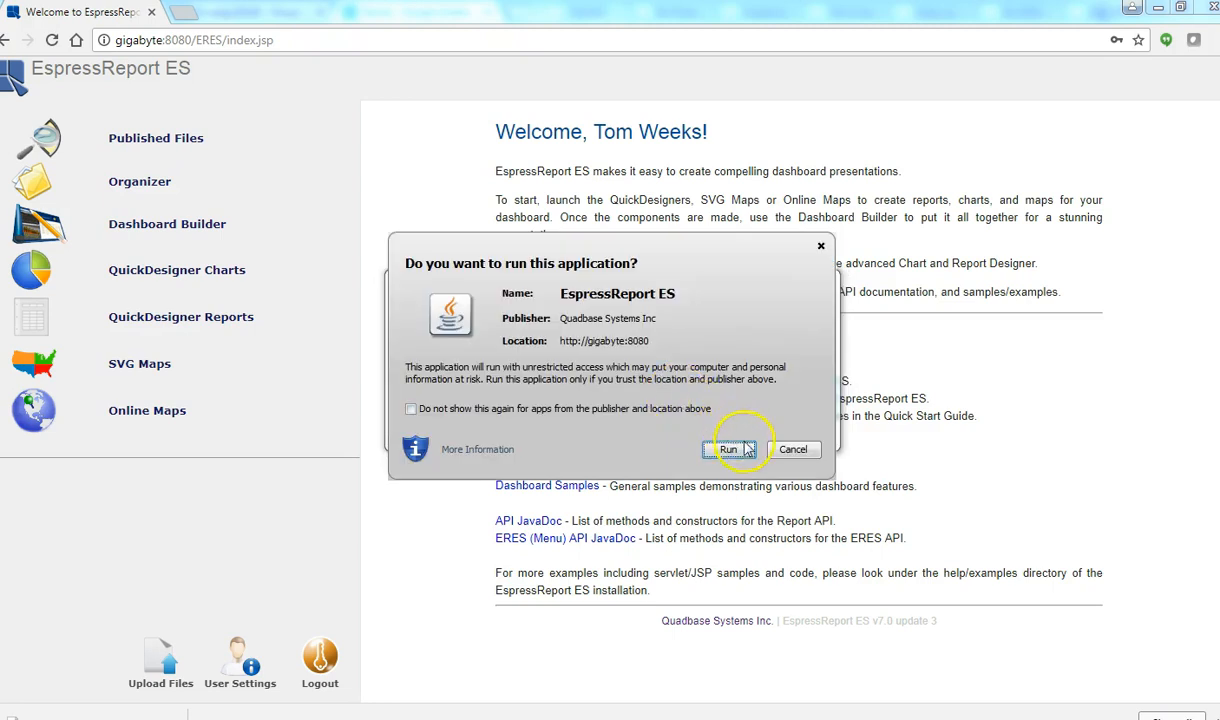
pyautogui.click(730, 448)
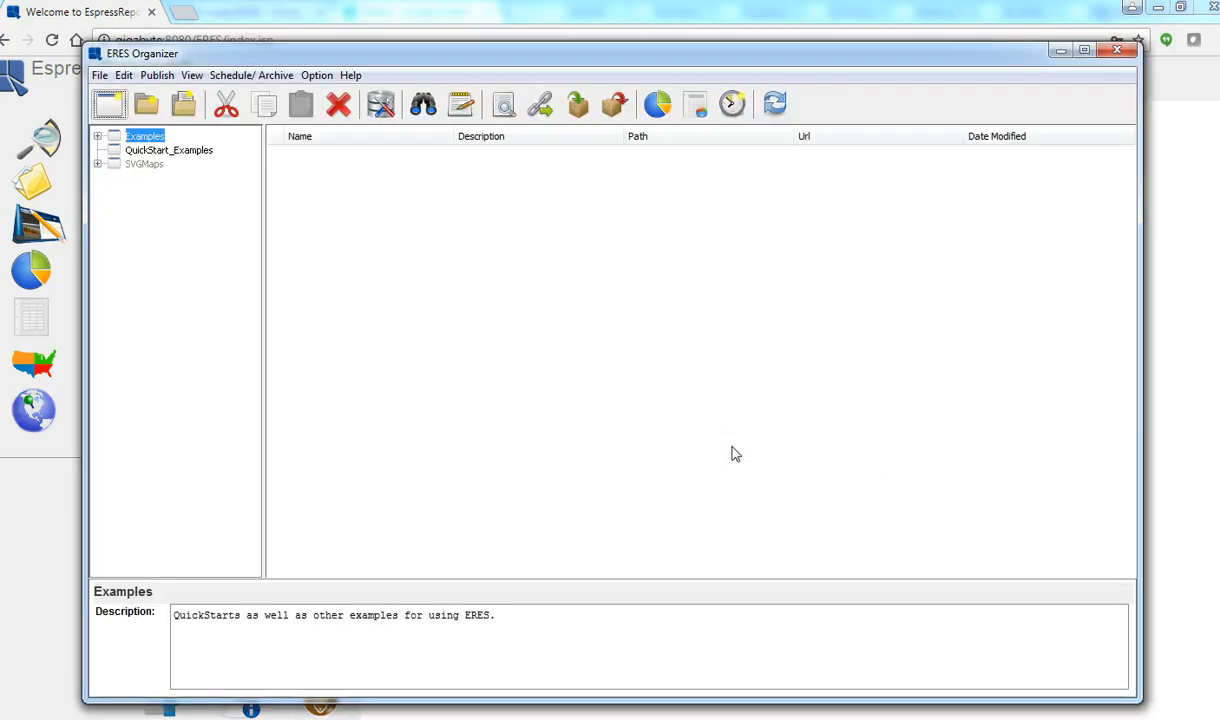
# Step: Open the QuickStart53 report from the Examples/QuickStart/HSQL folder and maximize its designer window
pyautogui.click(97, 136)
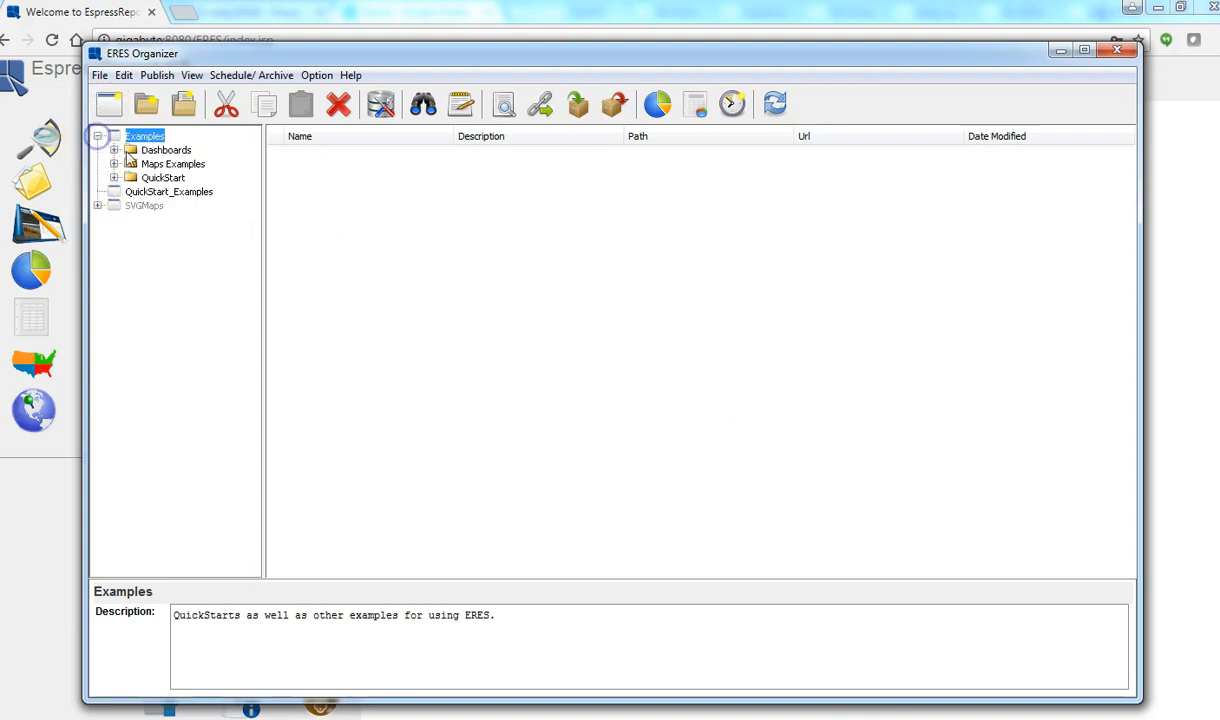
pyautogui.click(114, 177)
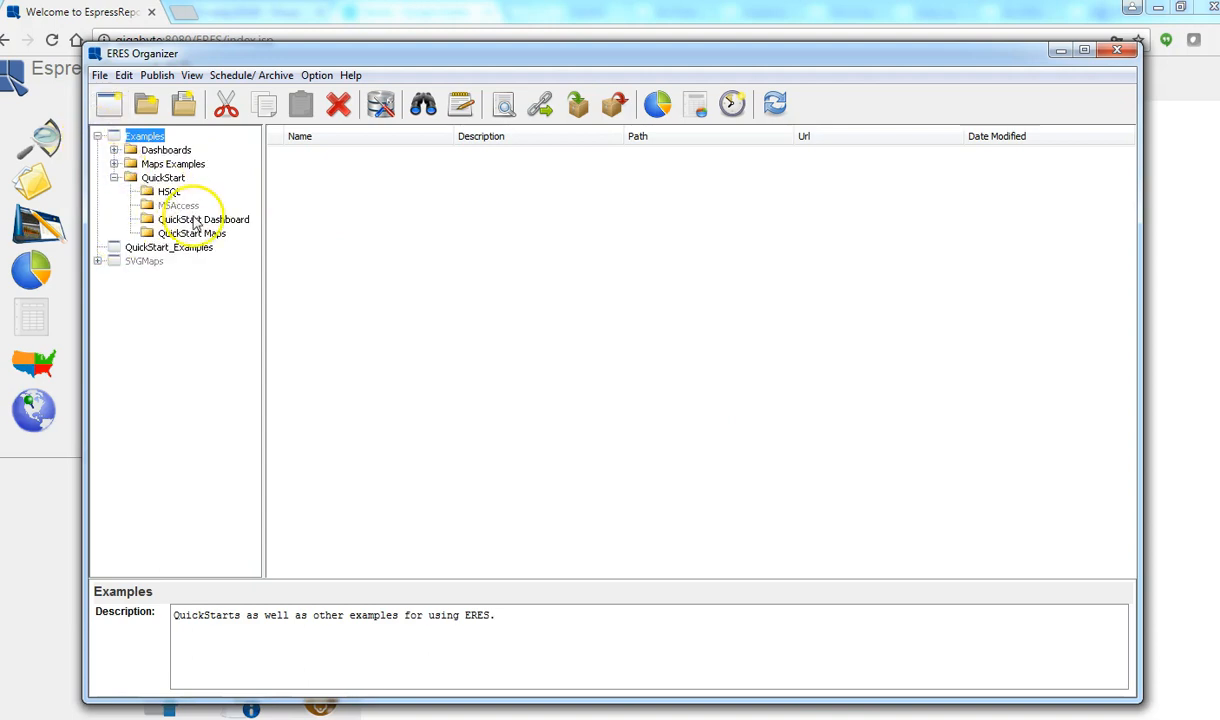
pyautogui.click(168, 192)
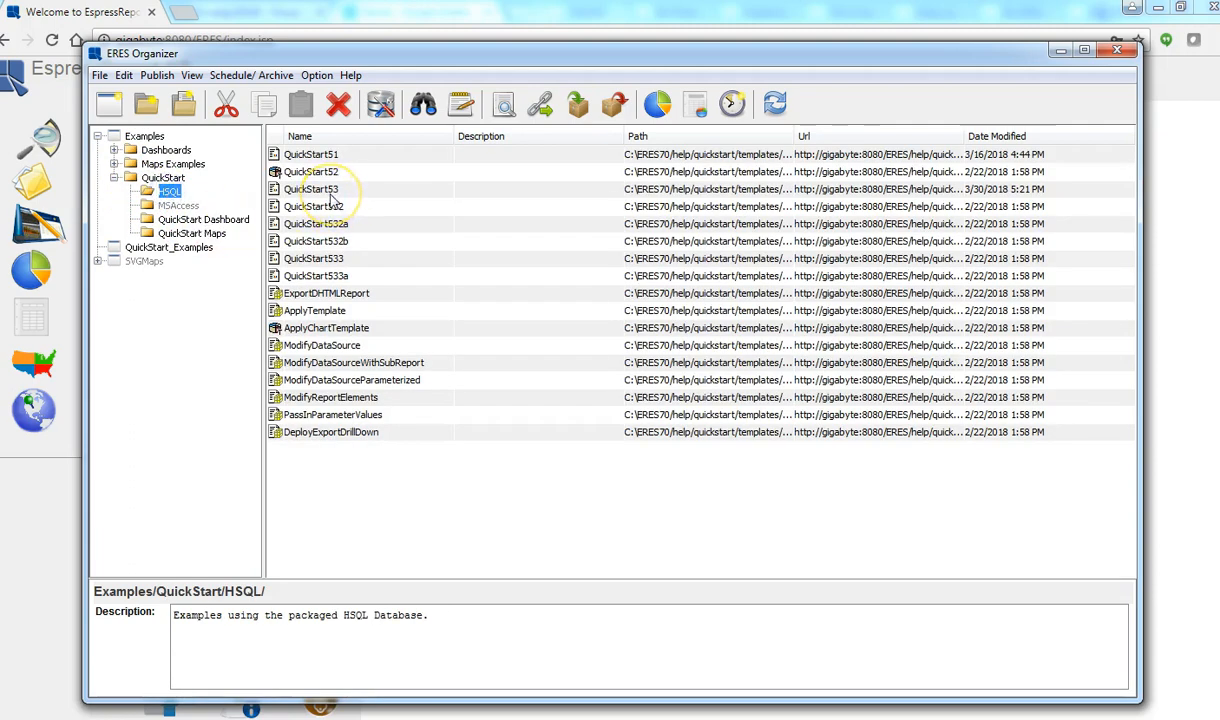
pyautogui.click(331, 191)
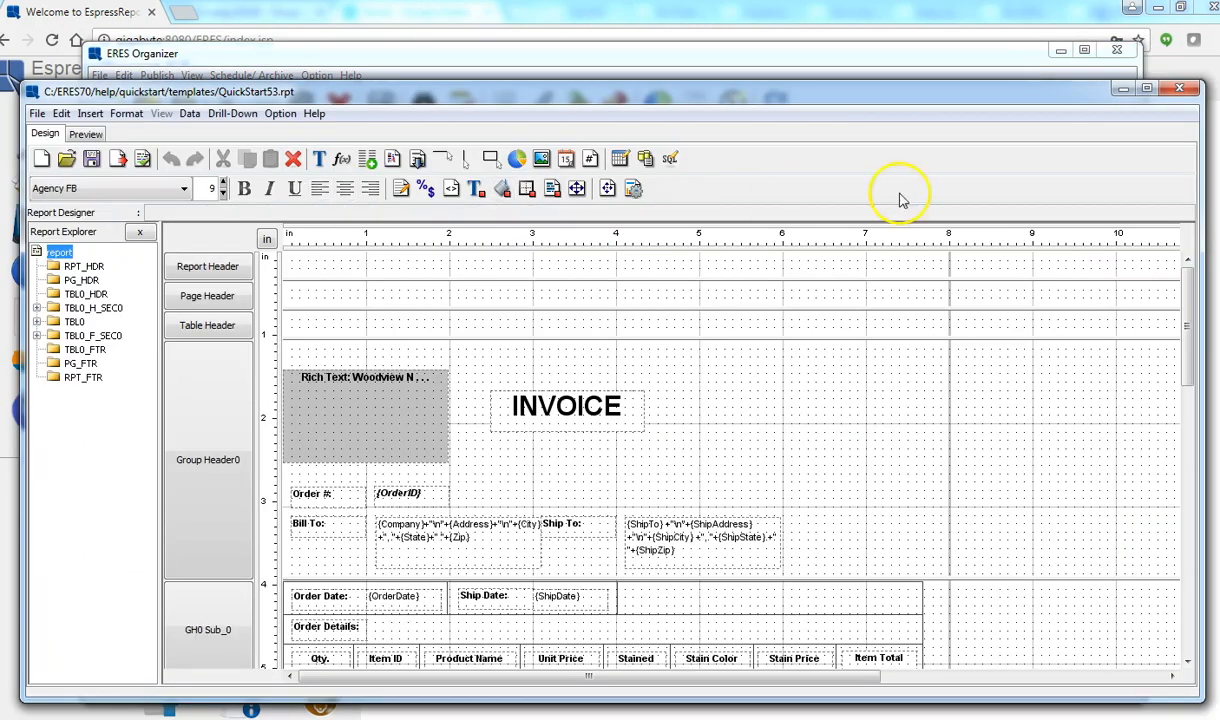
pyautogui.click(1148, 88)
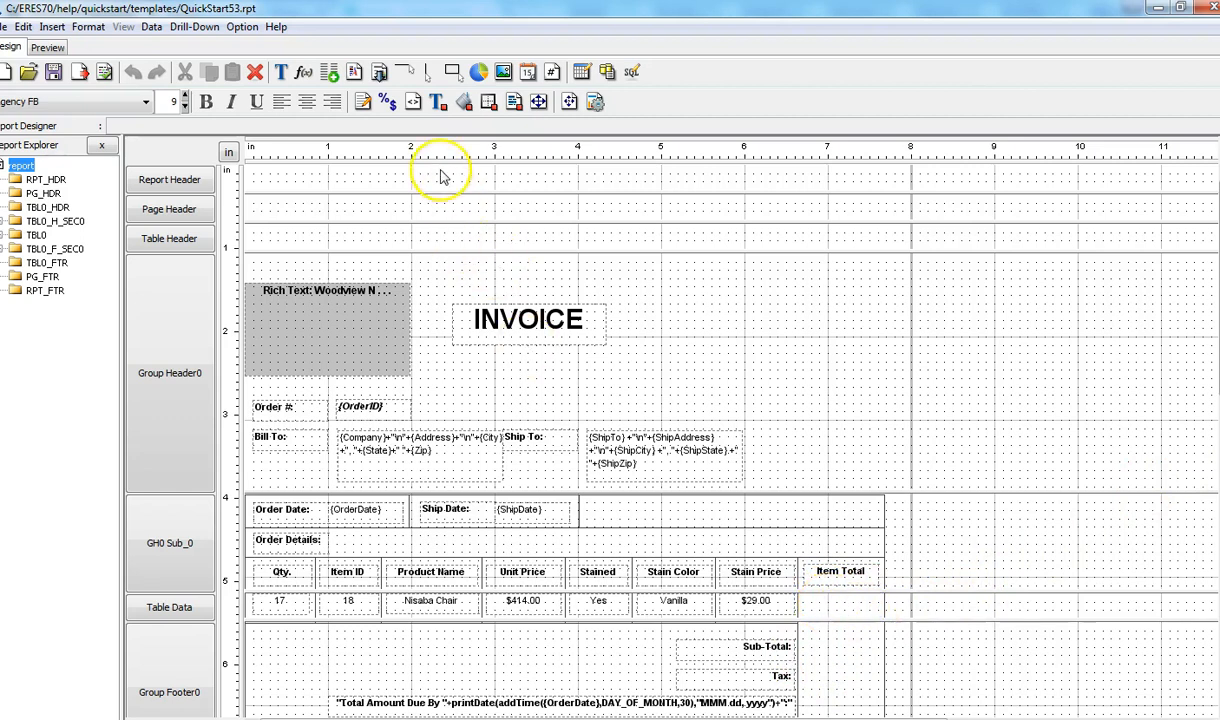
# Step: Create a formula named ItemTotal defined as {UnitPrice}*{Quantity}, test its syntax and accept it
pyautogui.click(304, 72)
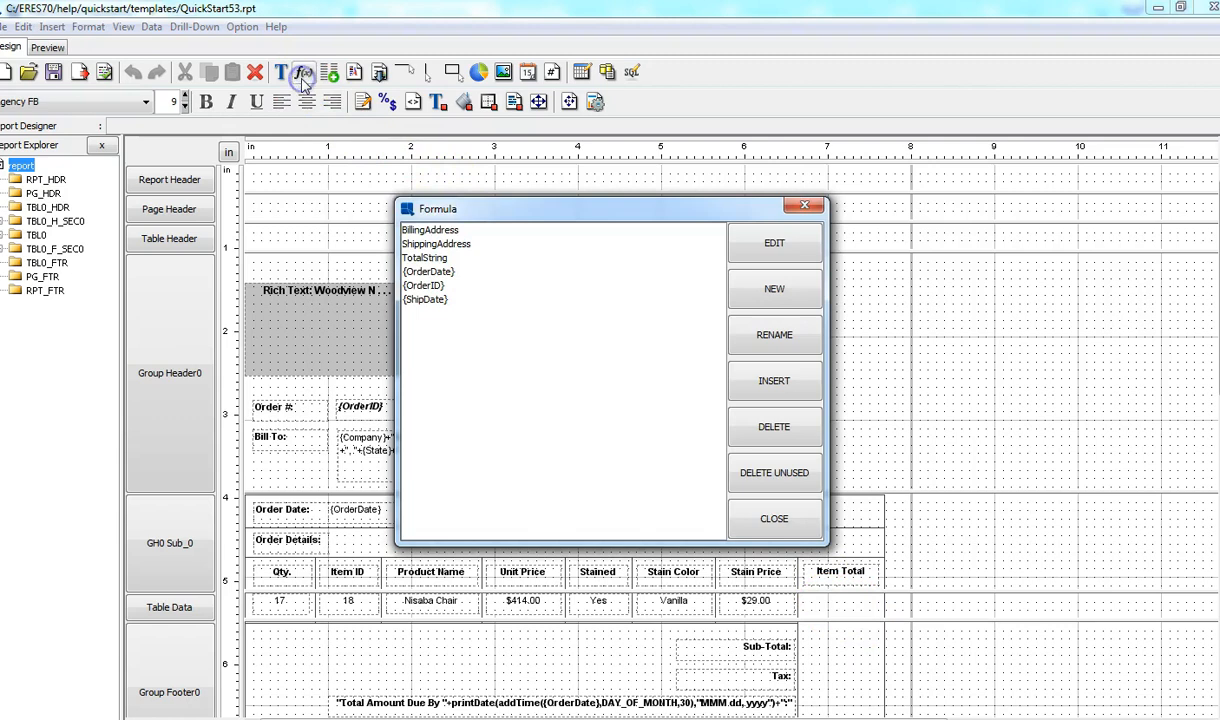
pyautogui.click(775, 290)
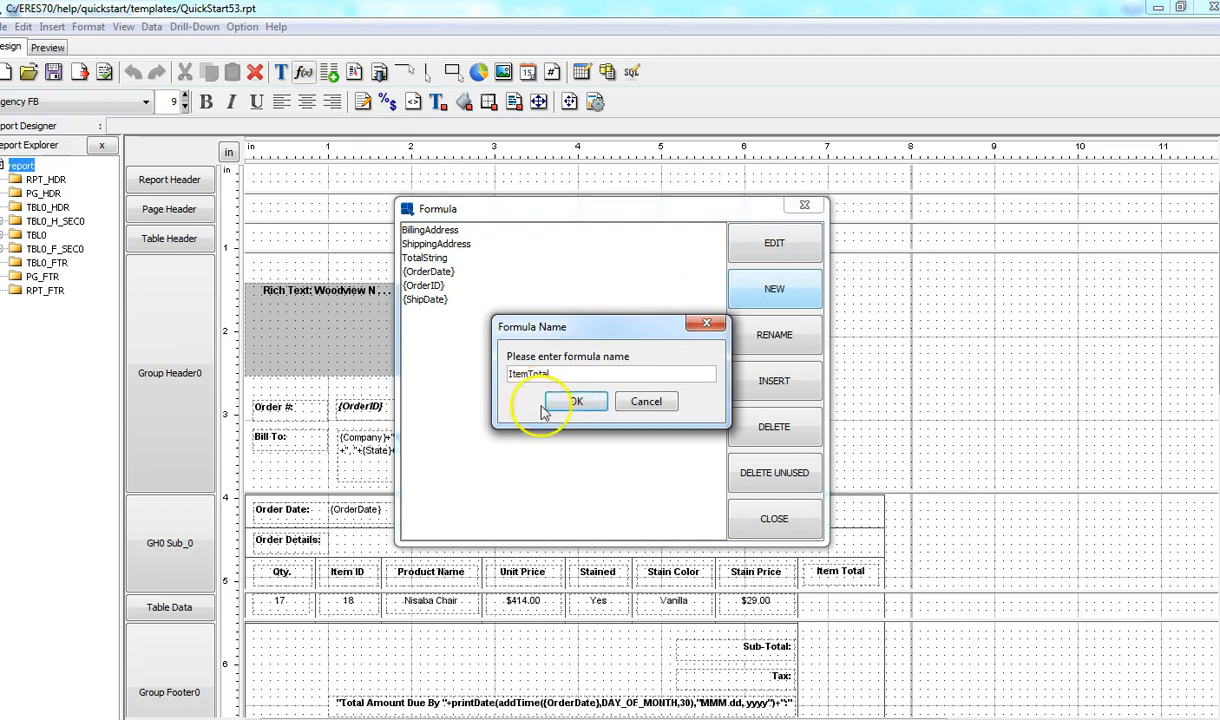
pyautogui.click(560, 401)
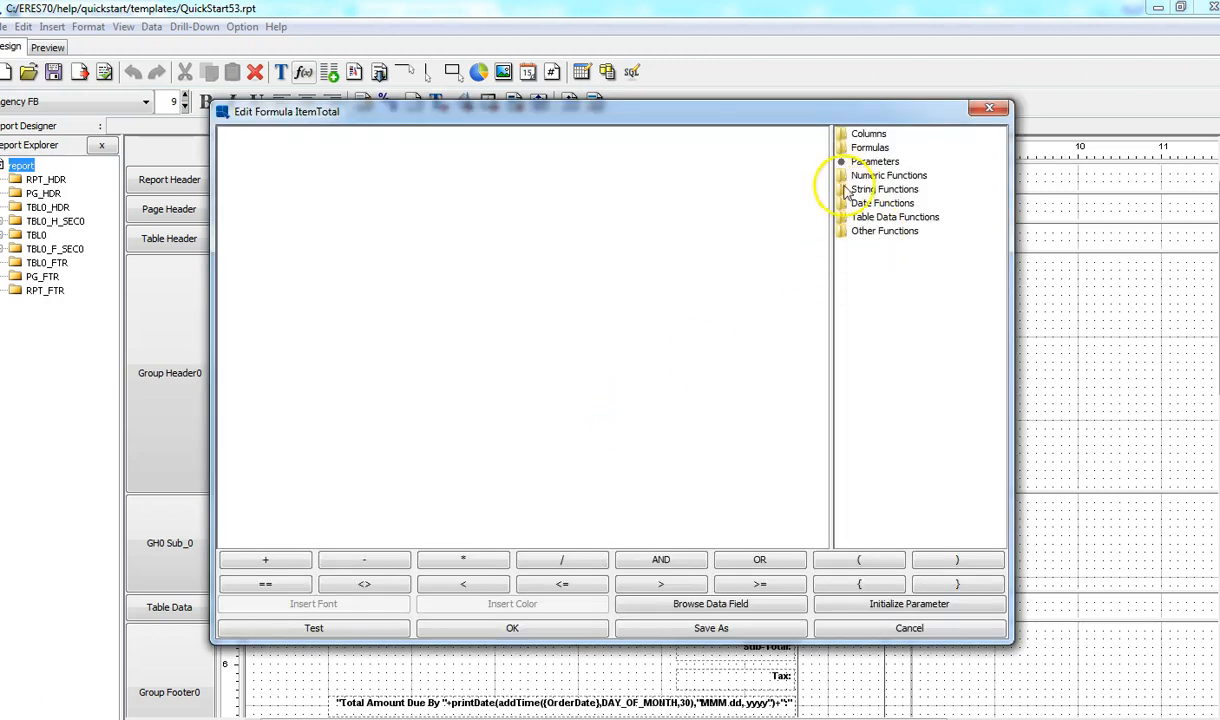
pyautogui.doubleClick(864, 134)
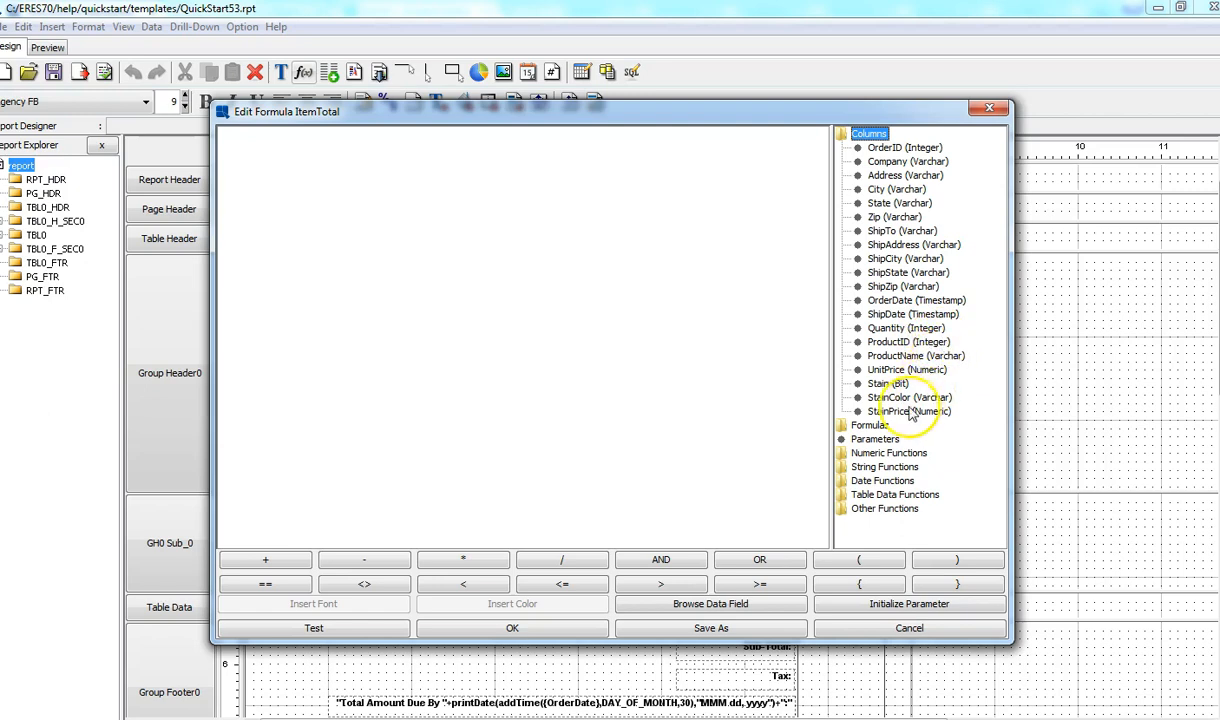
pyautogui.doubleClick(878, 371)
pyautogui.click(461, 560)
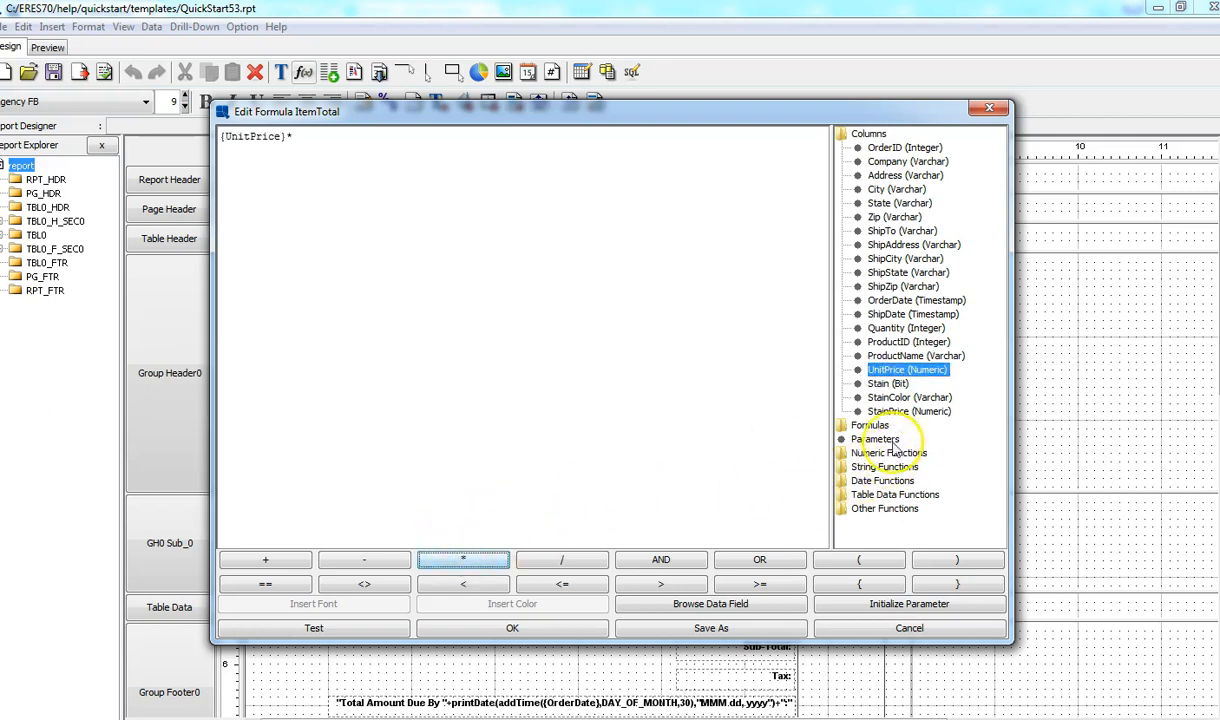
pyautogui.doubleClick(880, 328)
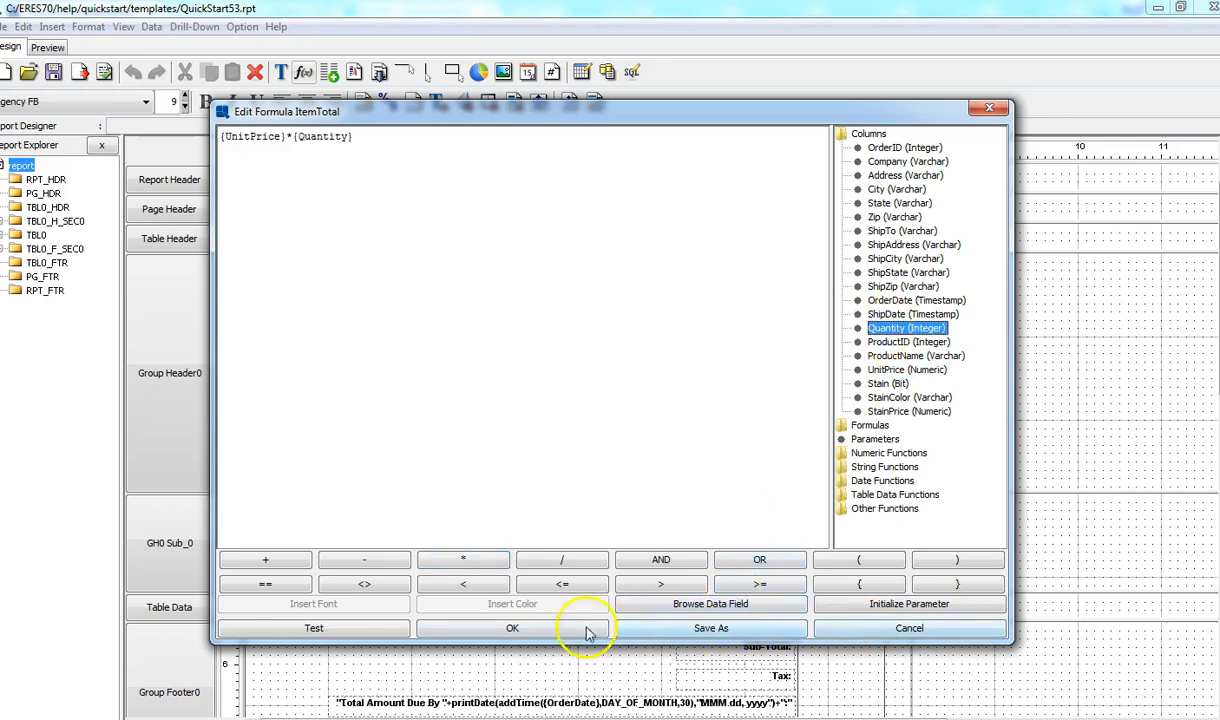
pyautogui.click(346, 629)
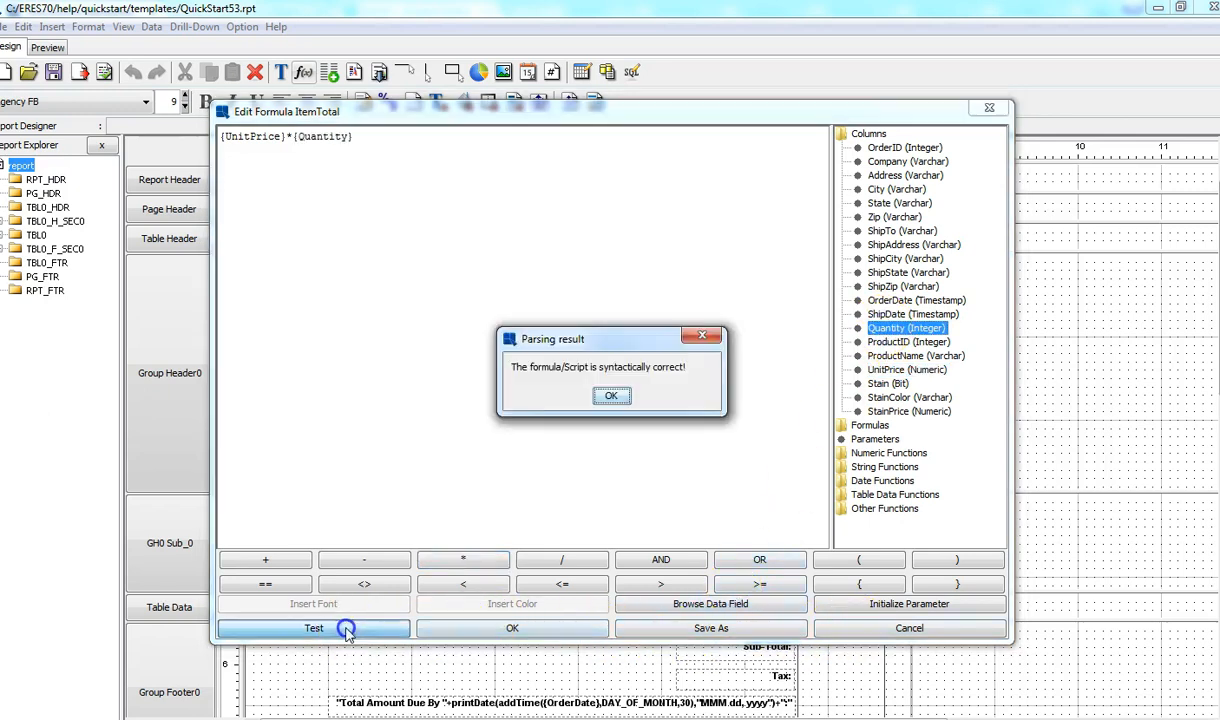
pyautogui.click(611, 395)
pyautogui.click(503, 628)
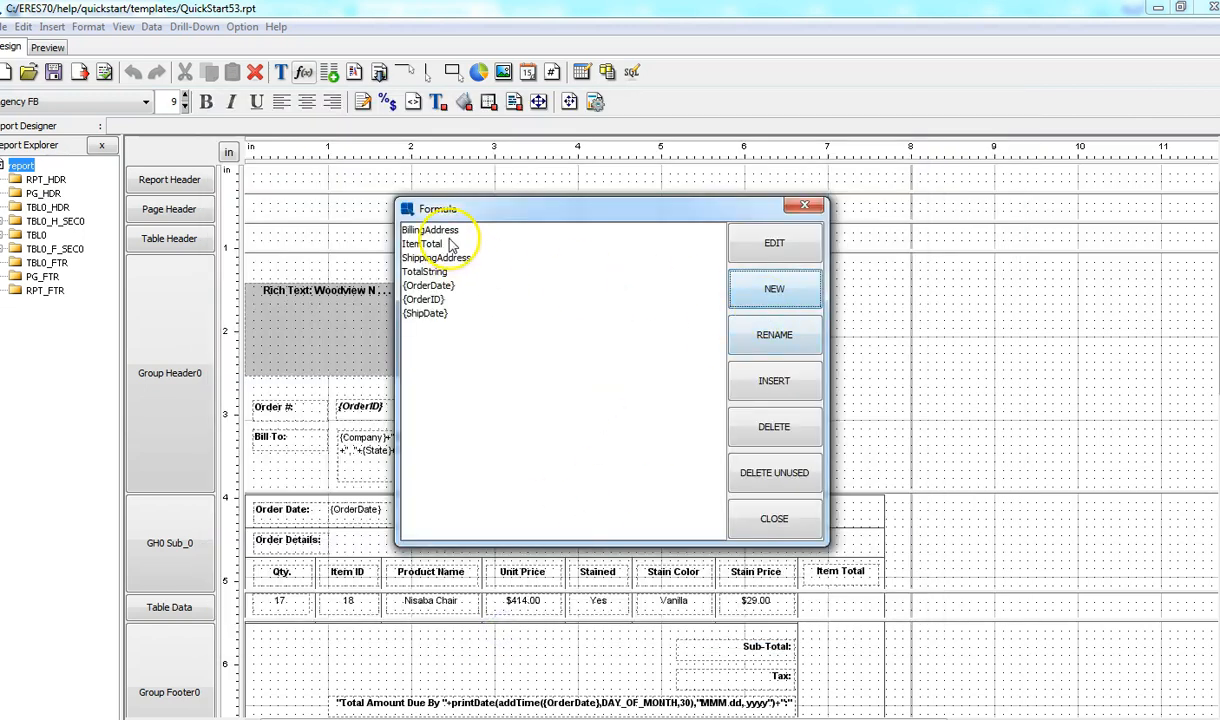
# Step: Insert the ItemTotal formula into the Table Data section beneath the Item Total header
pyautogui.click(420, 244)
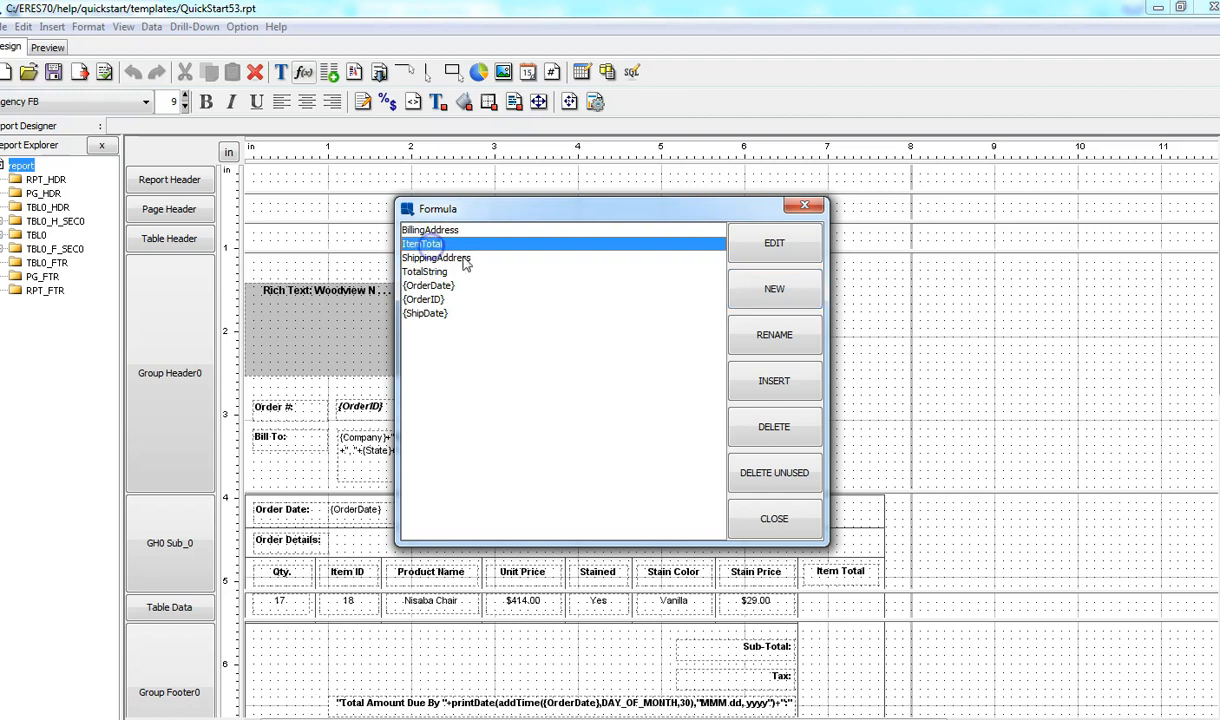
pyautogui.click(774, 381)
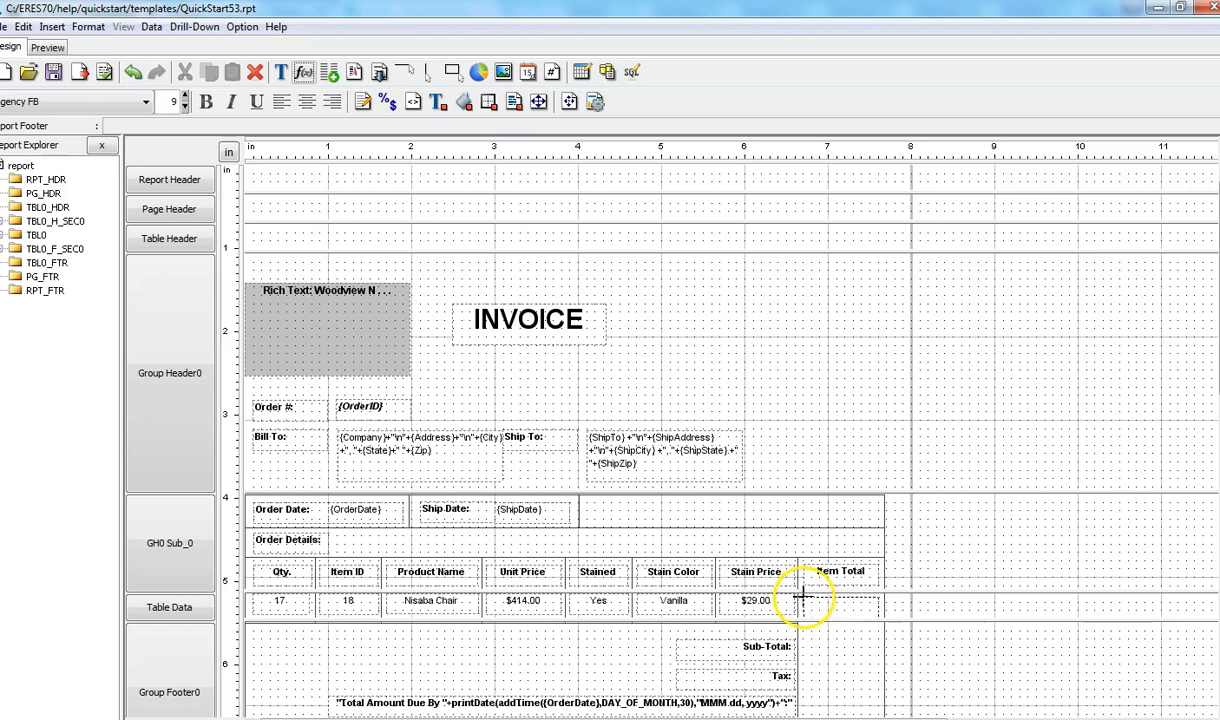
pyautogui.click(802, 597)
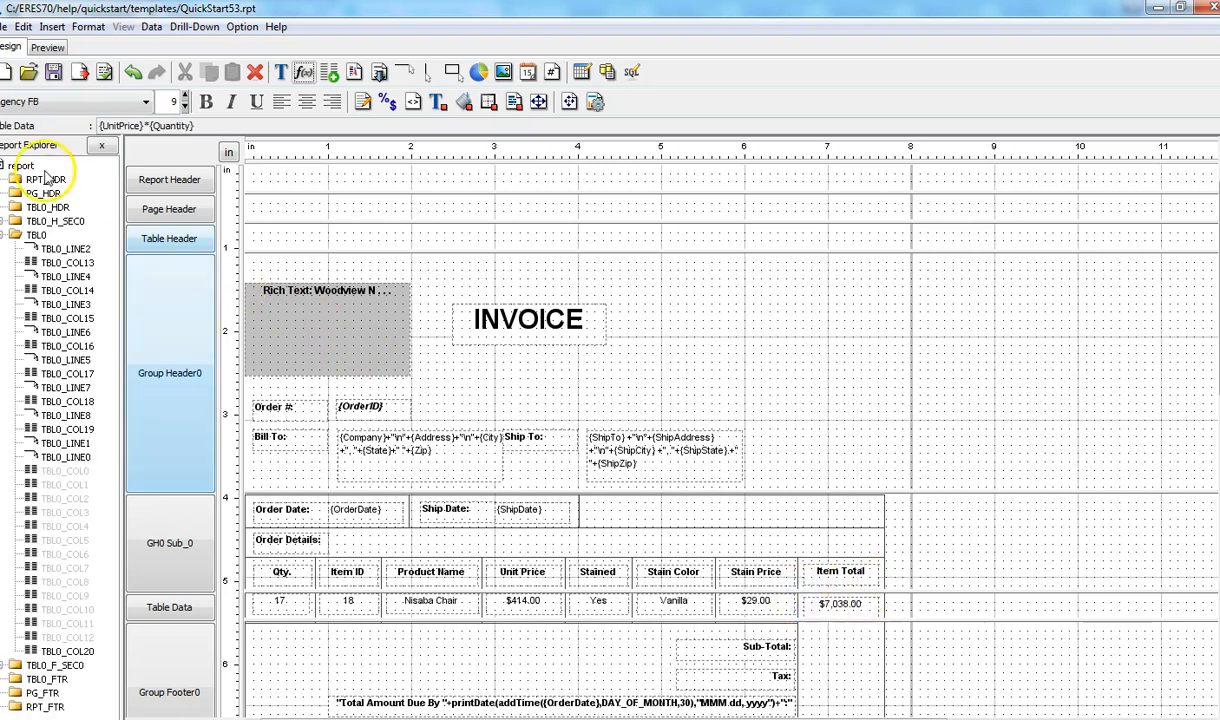
# Step: Preview the report using live data, check the Item Total column and return to the design view
pyautogui.click(47, 47)
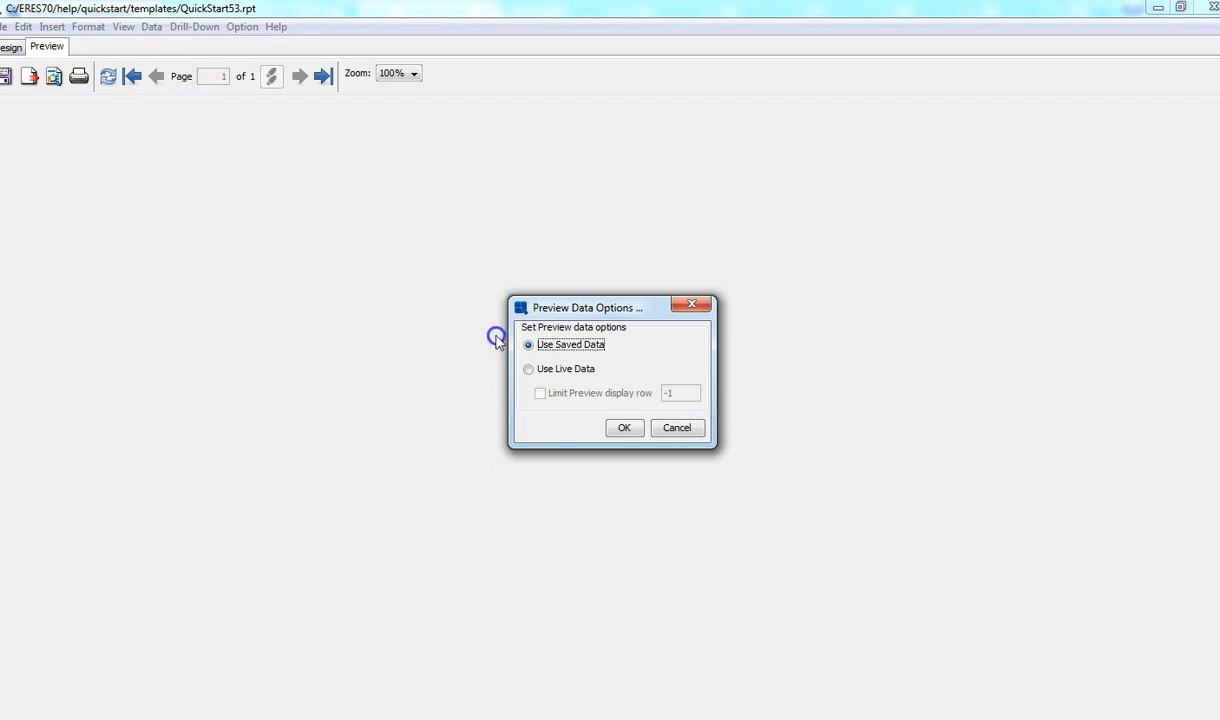
pyautogui.click(529, 369)
pyautogui.click(625, 428)
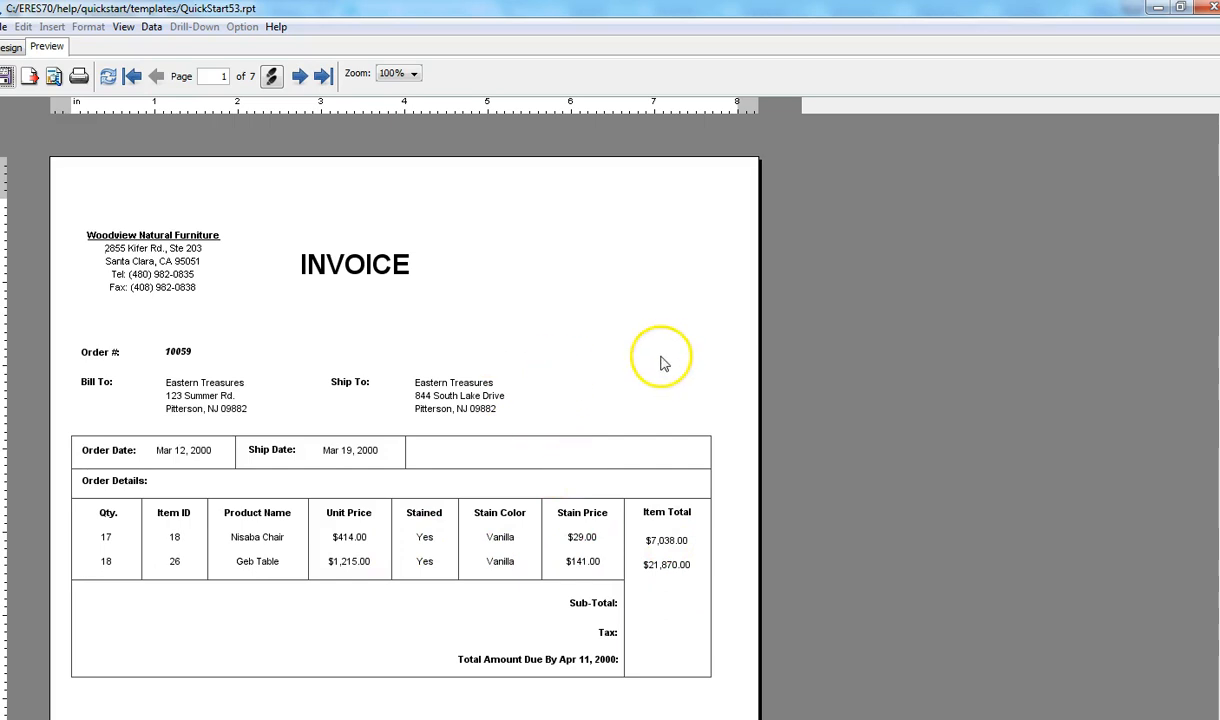
pyautogui.click(11, 47)
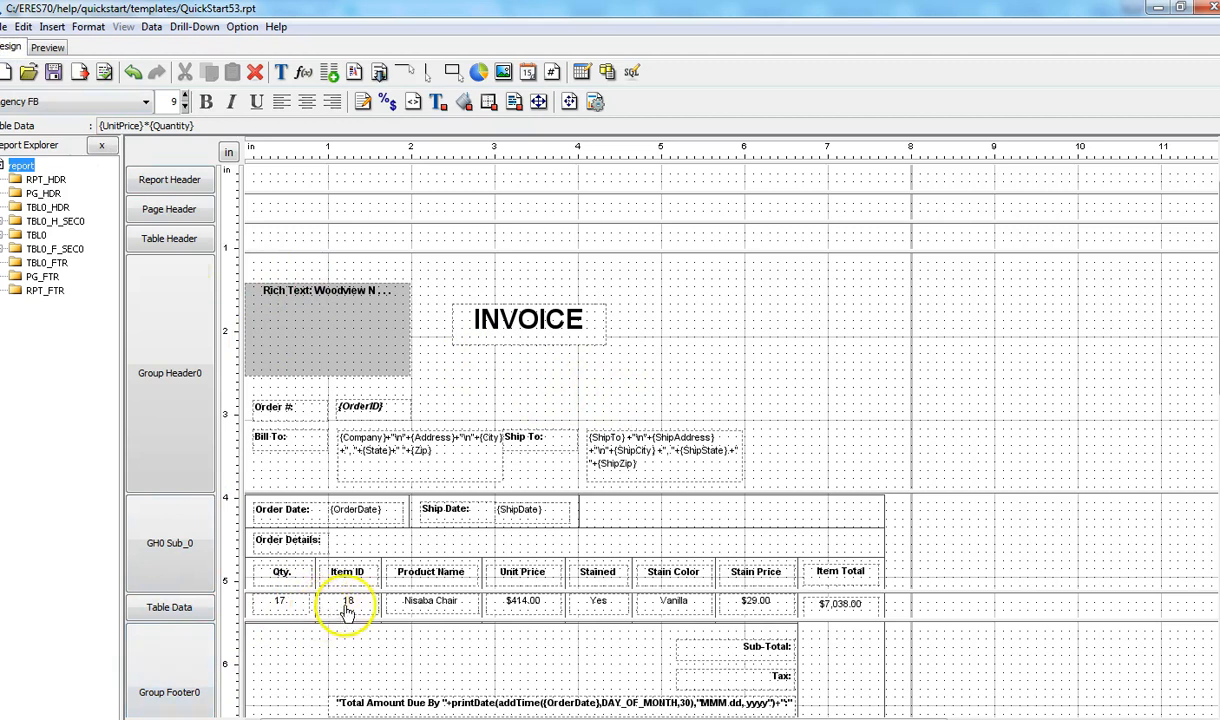
# Step: Create a new script named StainCheck for the Item Total cell in the Table Data section
pyautogui.rightClick(824, 606)
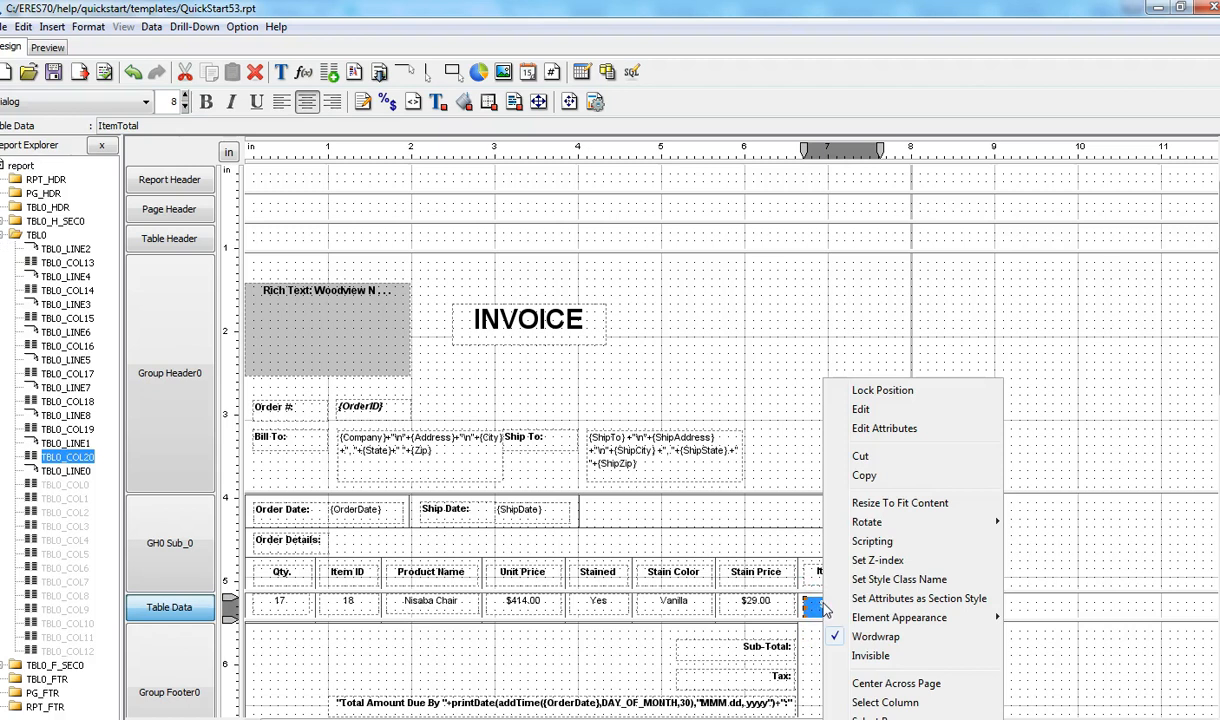
pyautogui.click(862, 543)
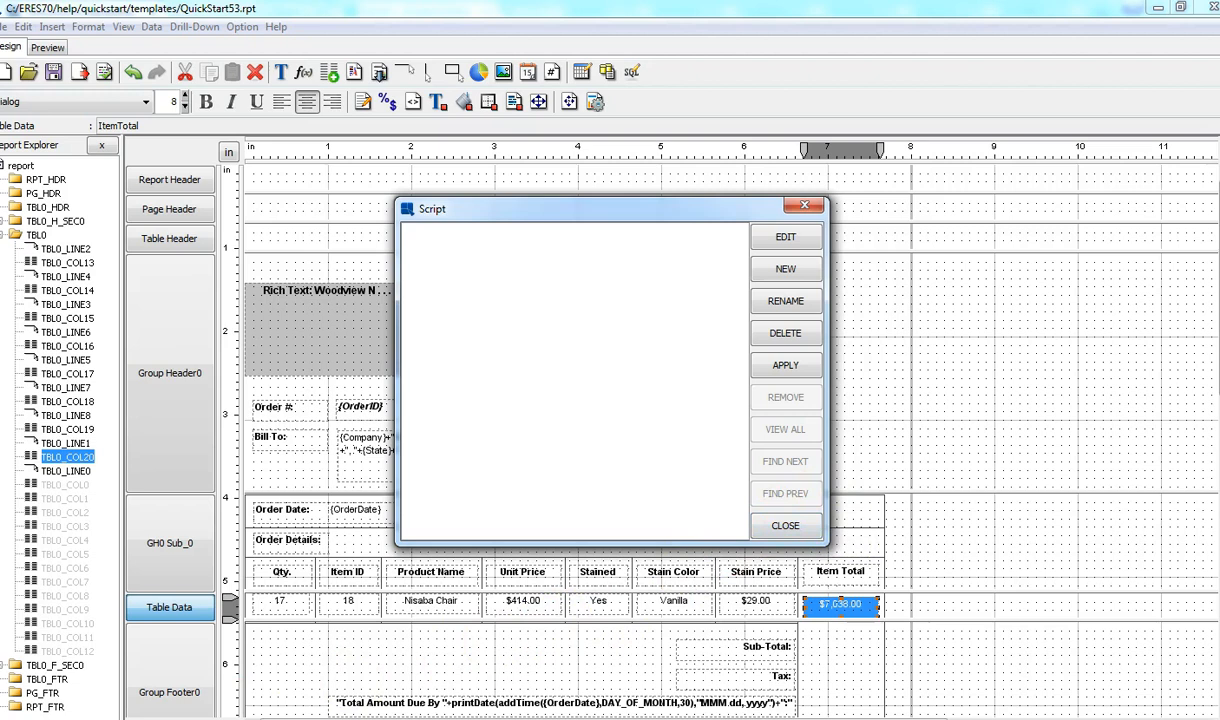
pyautogui.click(777, 275)
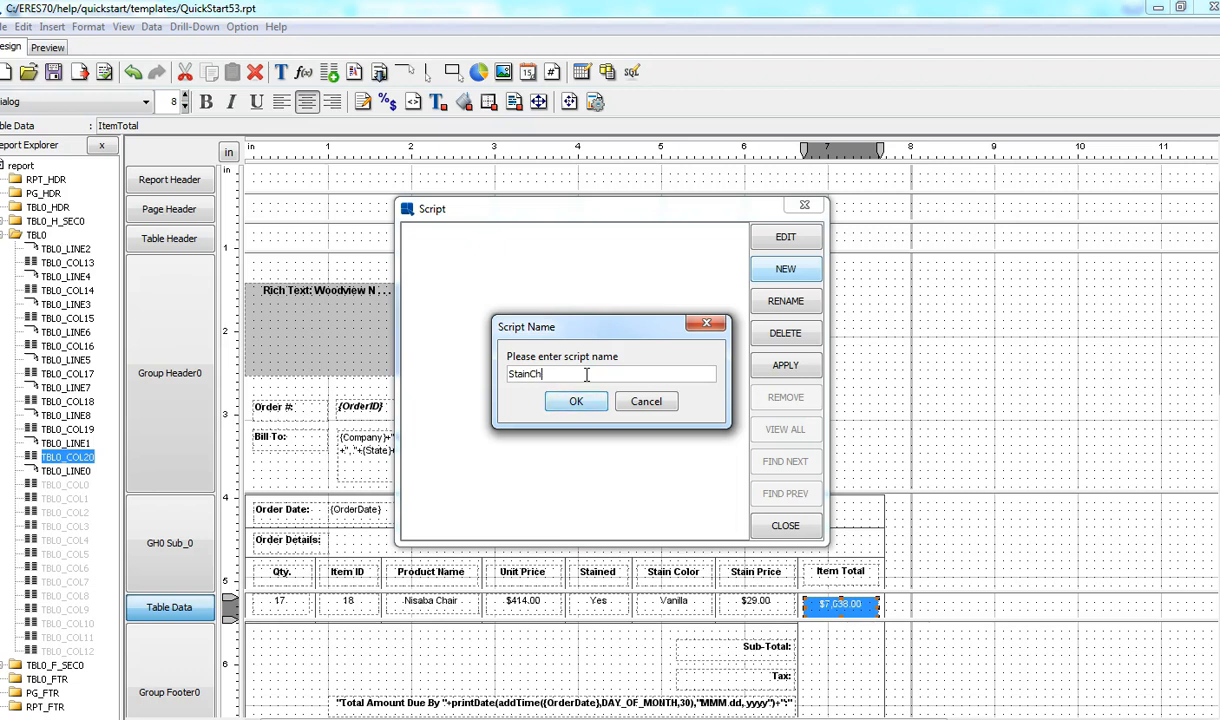
pyautogui.click(576, 400)
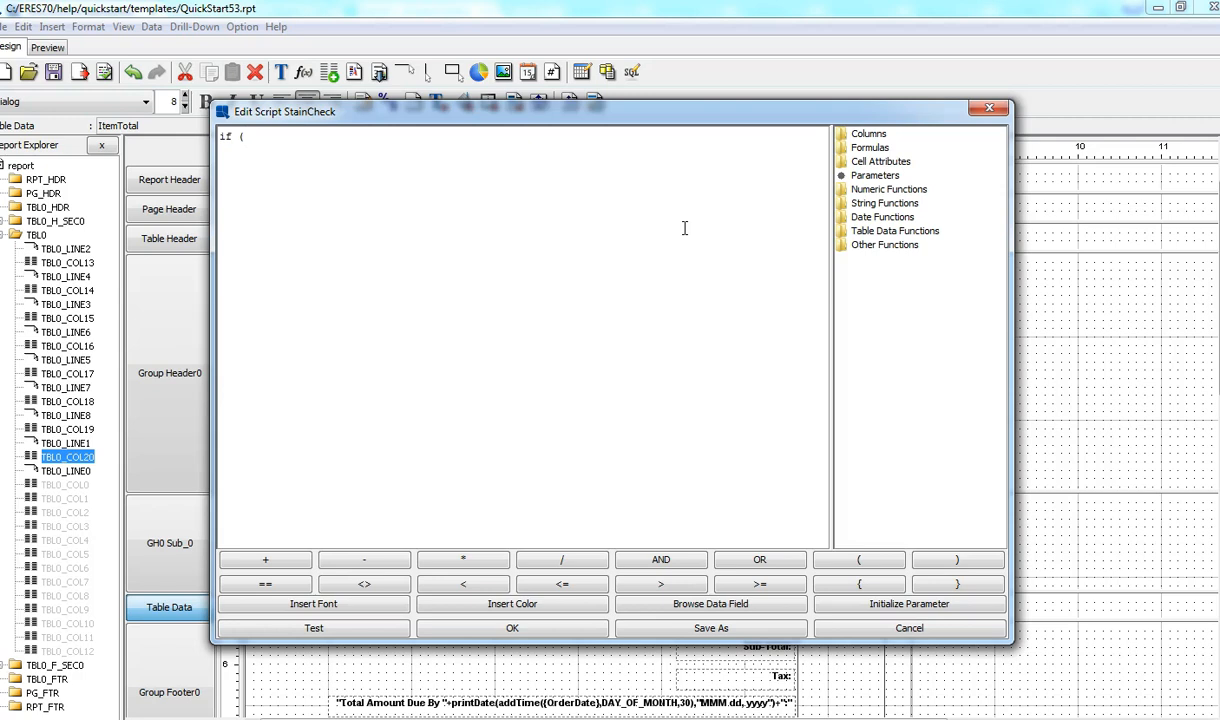
# Step: Begin the StainCheck script with the condition if ({Stain} == True) {
pyautogui.doubleClick(866, 133)
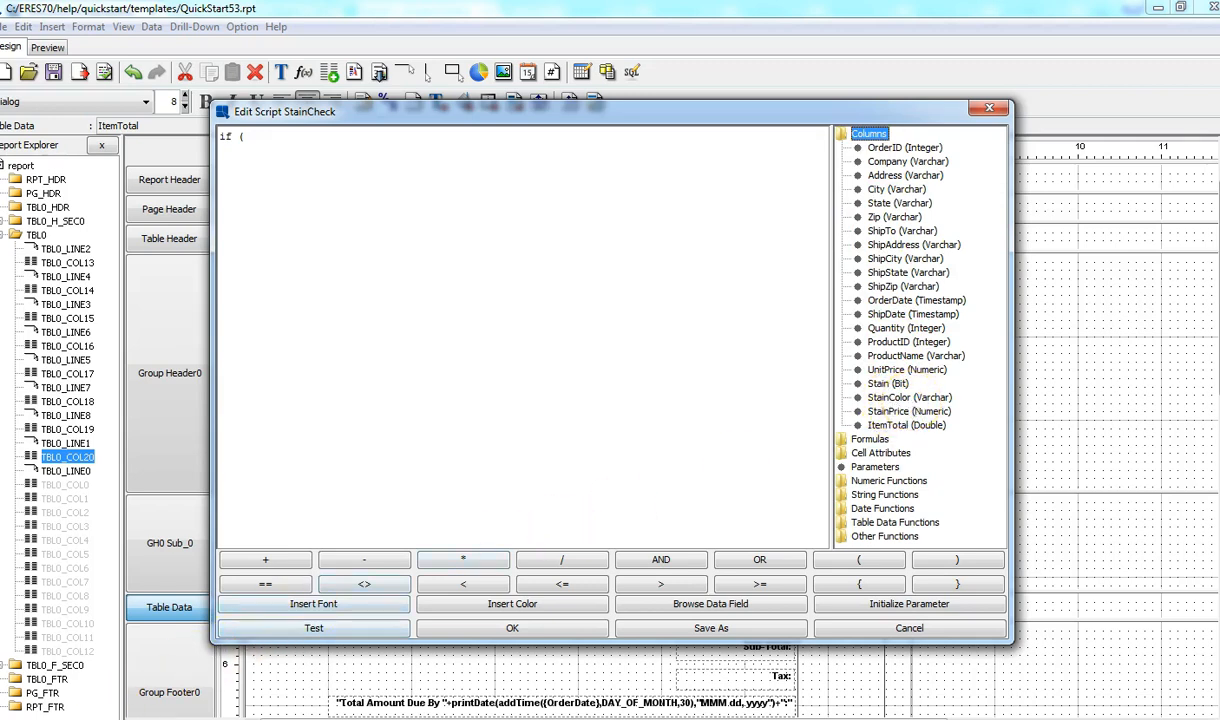
pyautogui.click(878, 384)
pyautogui.click(349, 146)
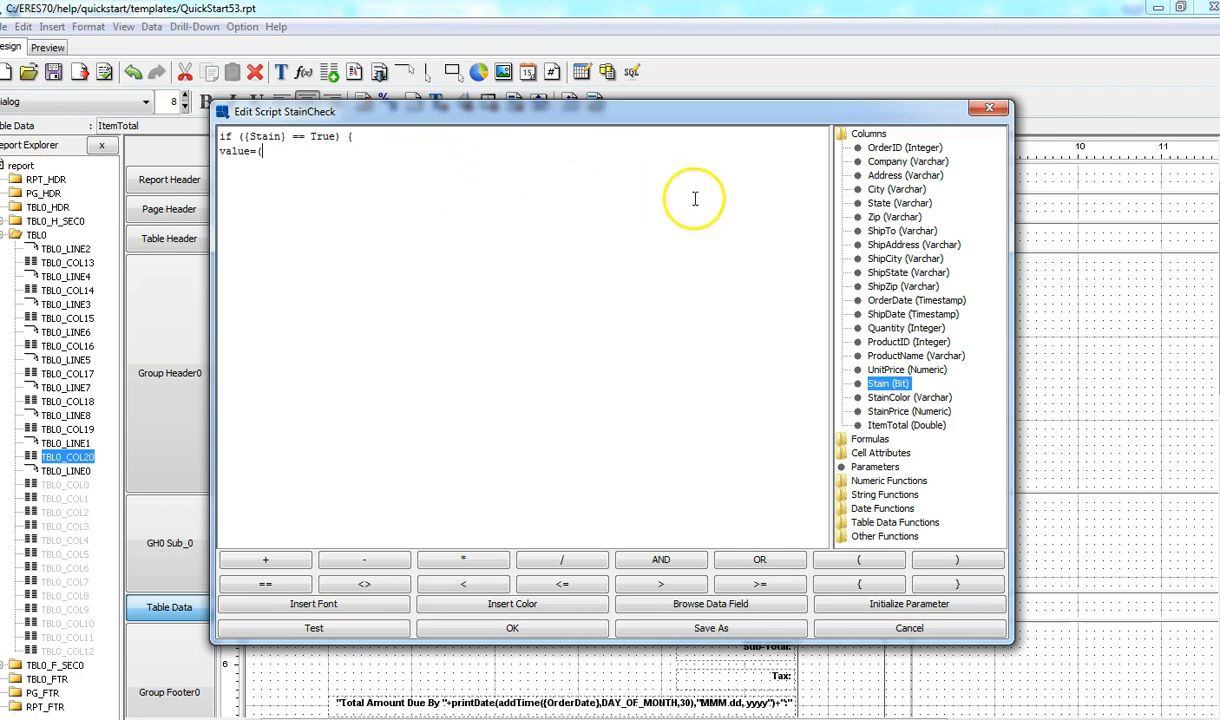
# Step: Write the true branch of the script as value=({UnitPrice}+{StainPrice})*{Quantity};
pyautogui.doubleClick(888, 370)
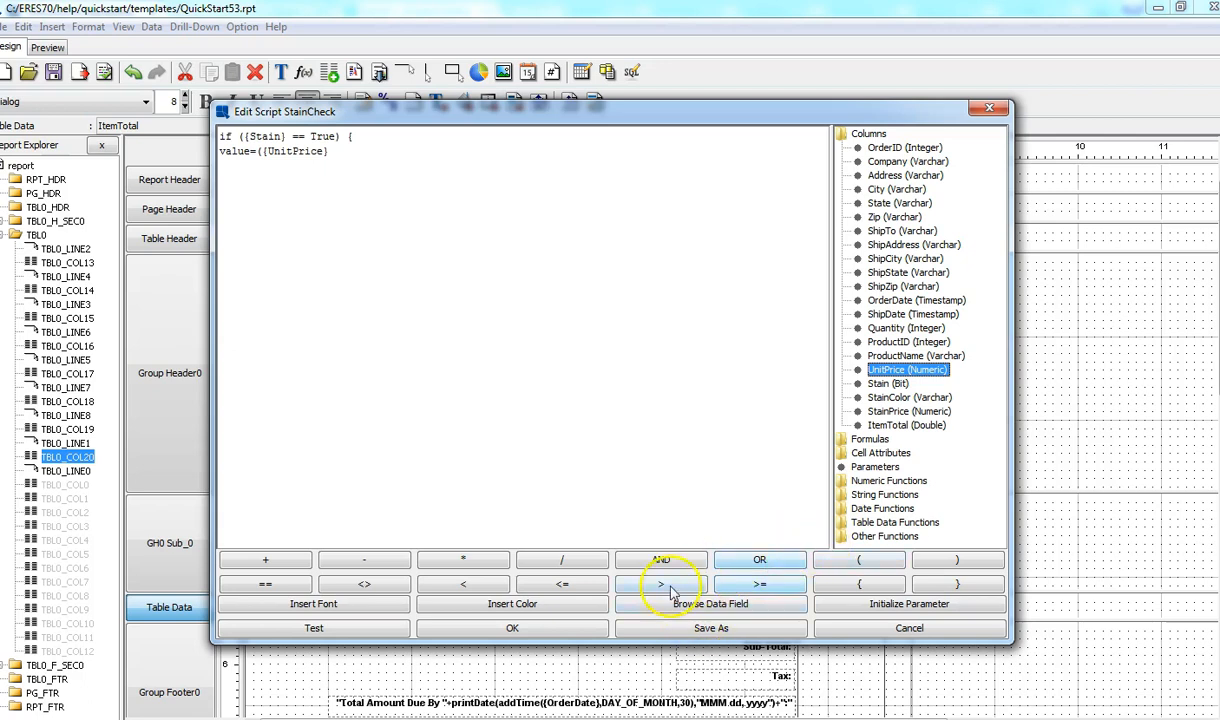
pyautogui.doubleClick(885, 411)
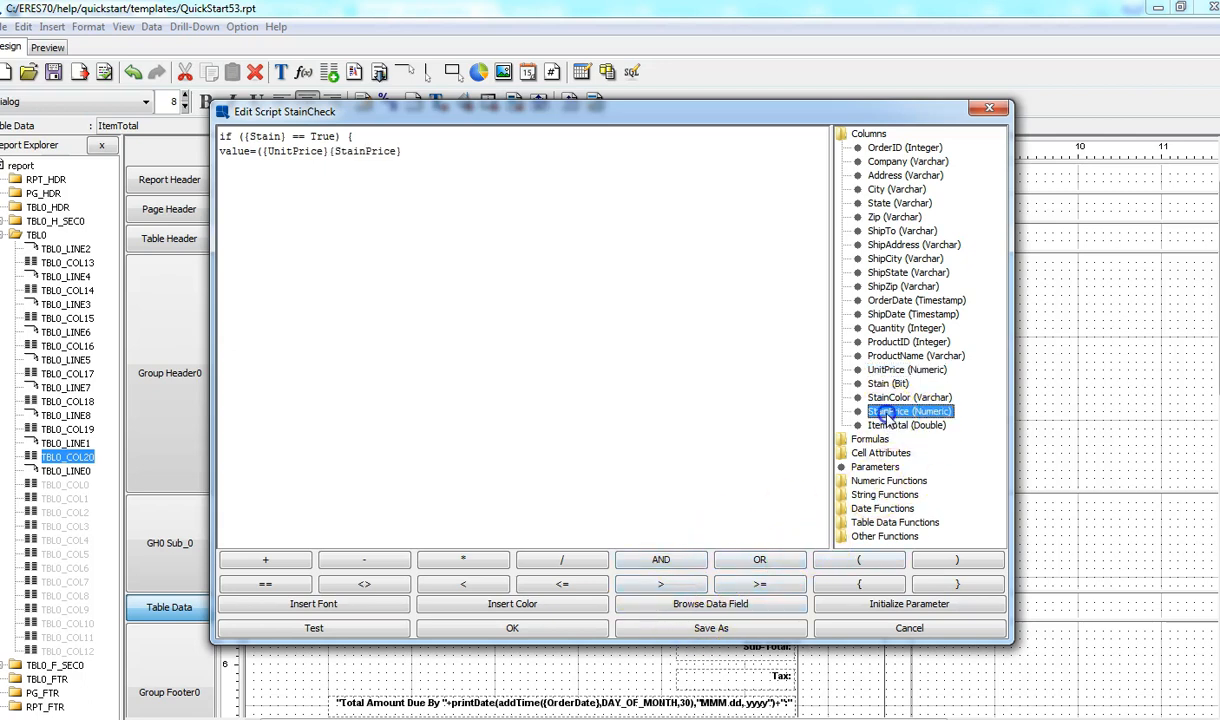
pyautogui.click(329, 152)
pyautogui.write('+')
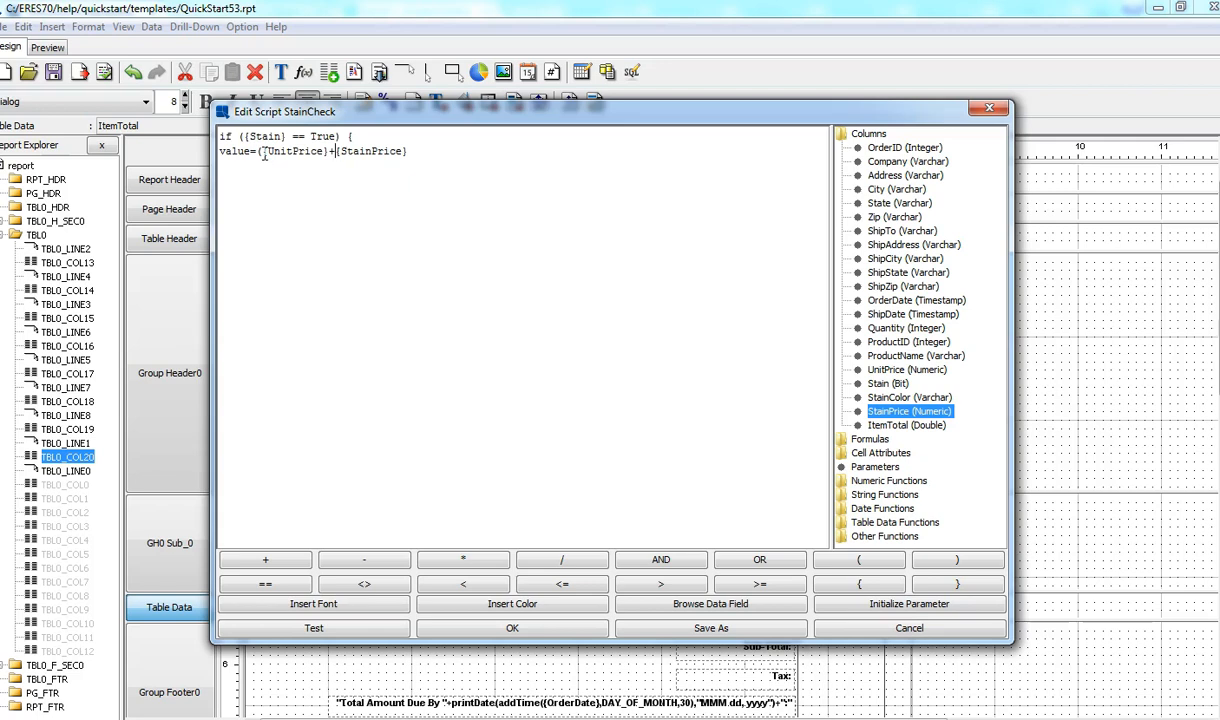
pyautogui.click(430, 154)
pyautogui.click(430, 153)
pyautogui.click(463, 563)
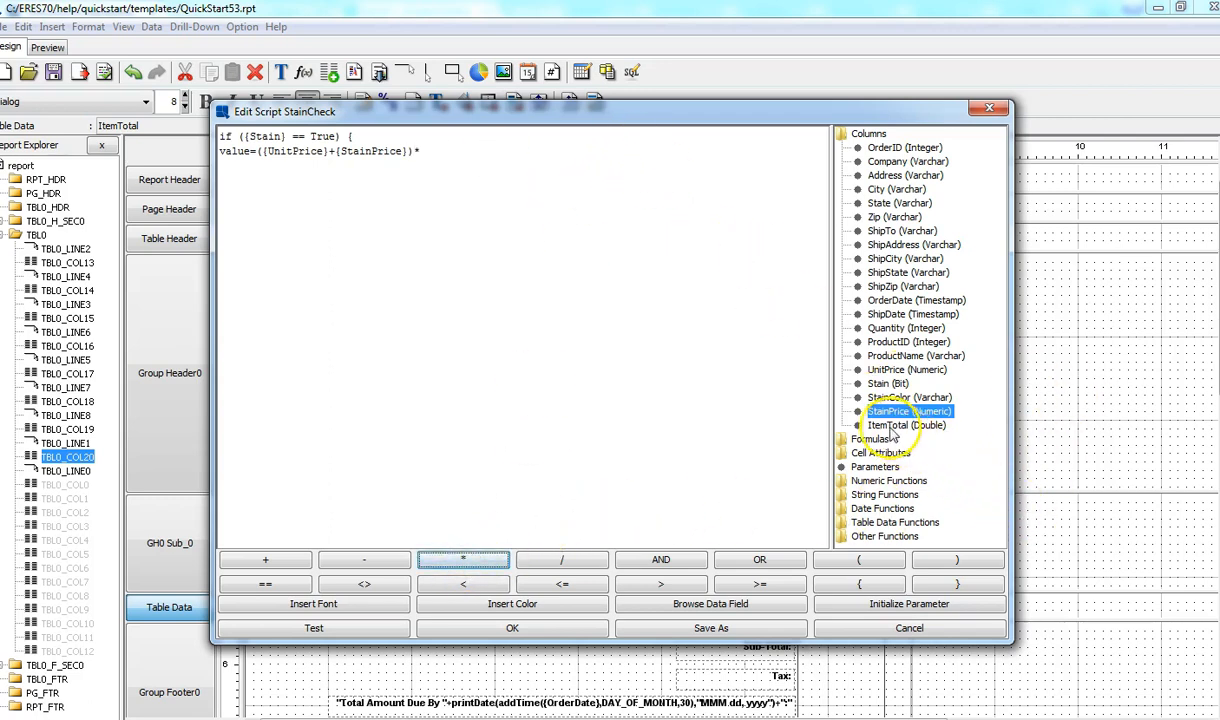
pyautogui.doubleClick(887, 330)
pyautogui.click(520, 152)
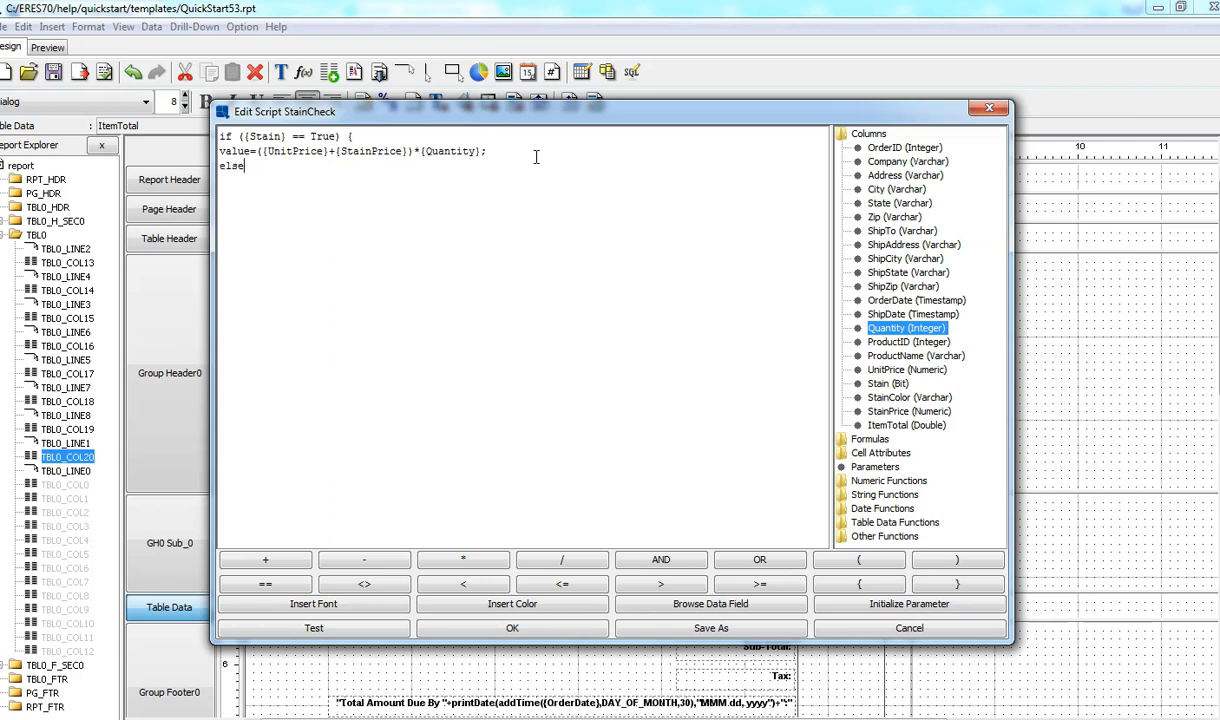
# Step: Close the script's true branch with a brace on its own line and start the alternative branch with else { and value=
pyautogui.click(537, 156)
pyautogui.press('Return')
pyautogui.click(335, 223)
pyautogui.write('{')
pyautogui.press('Return')
pyautogui.write('value=')
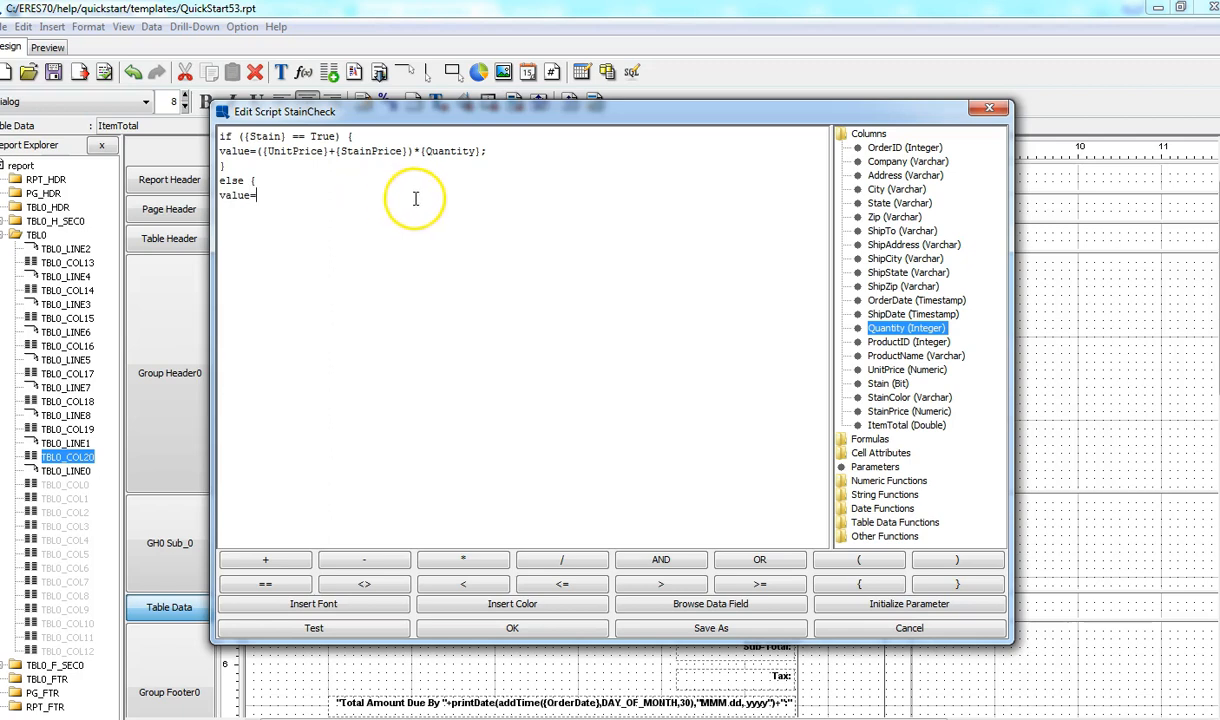
# Step: Complete the else branch of the StainCheck script as value={UnitPrice}*{Quantity};}
pyautogui.doubleClick(880, 371)
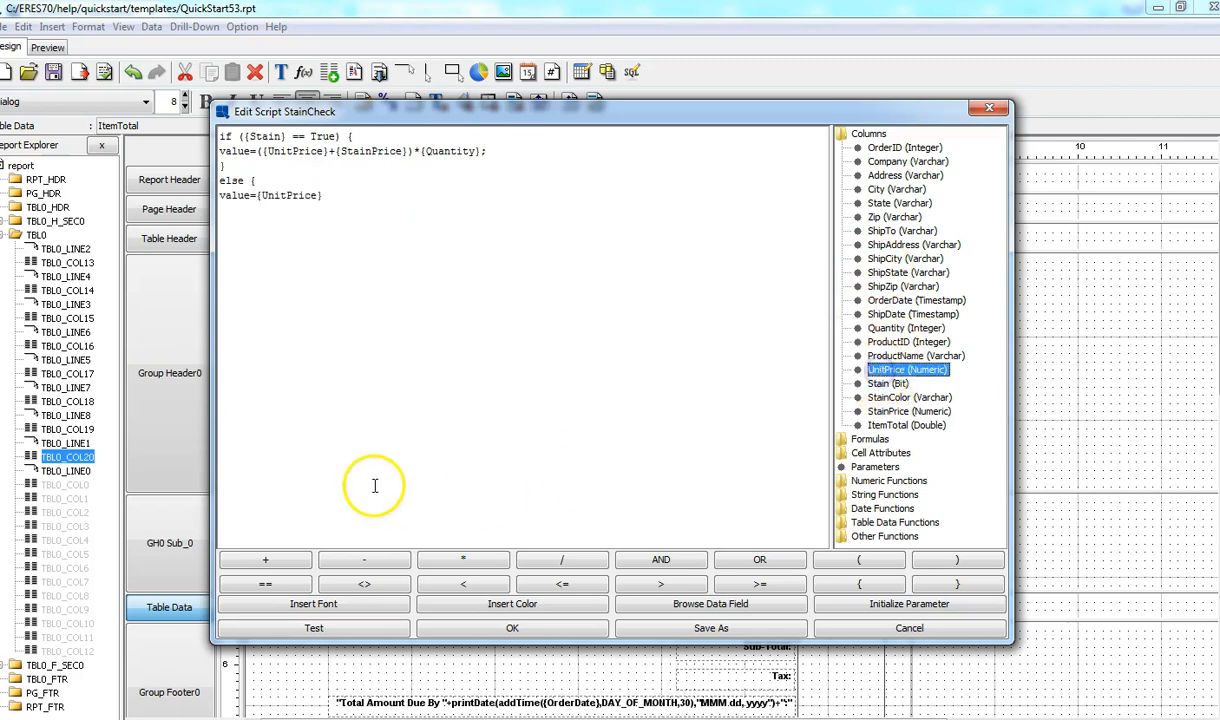
pyautogui.click(463, 562)
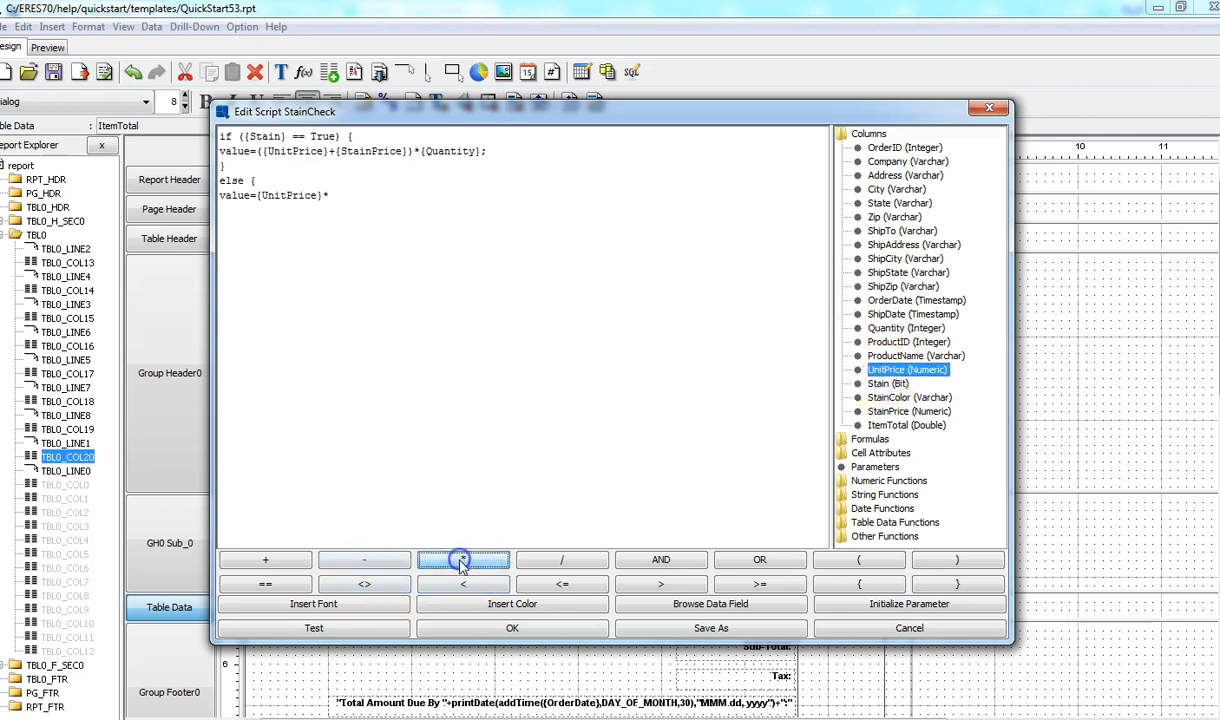
pyautogui.click(885, 330)
pyautogui.doubleClick(885, 331)
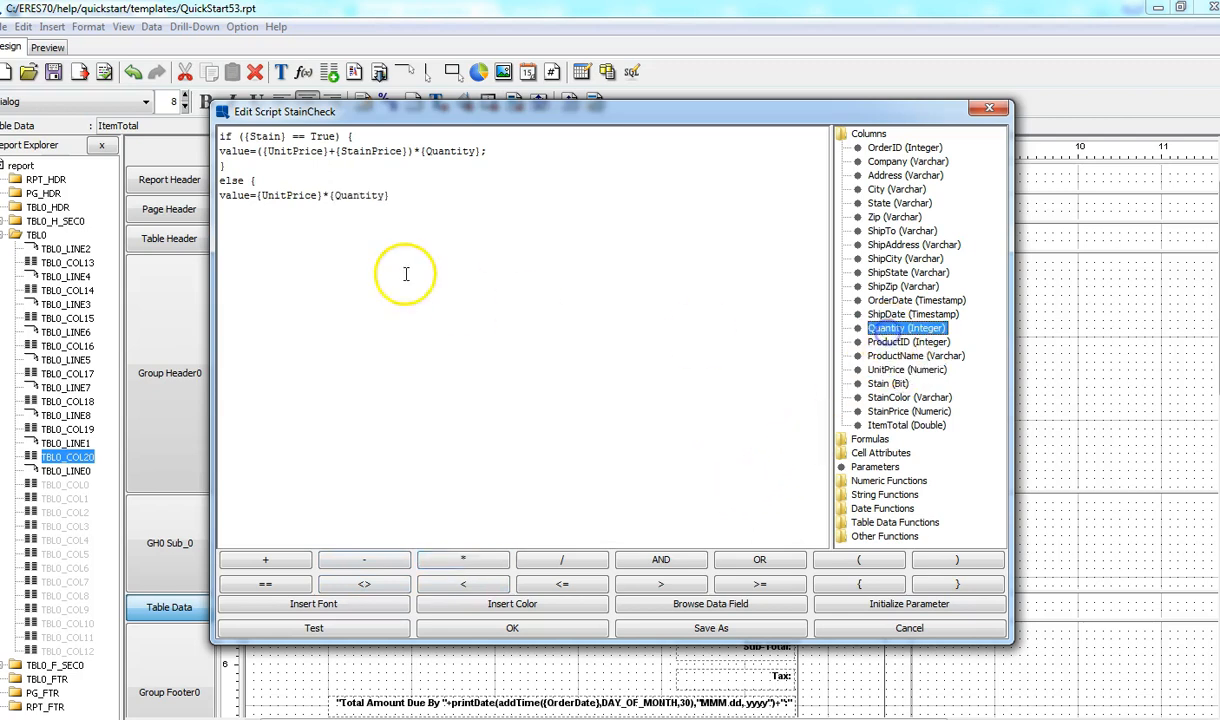
pyautogui.click(410, 203)
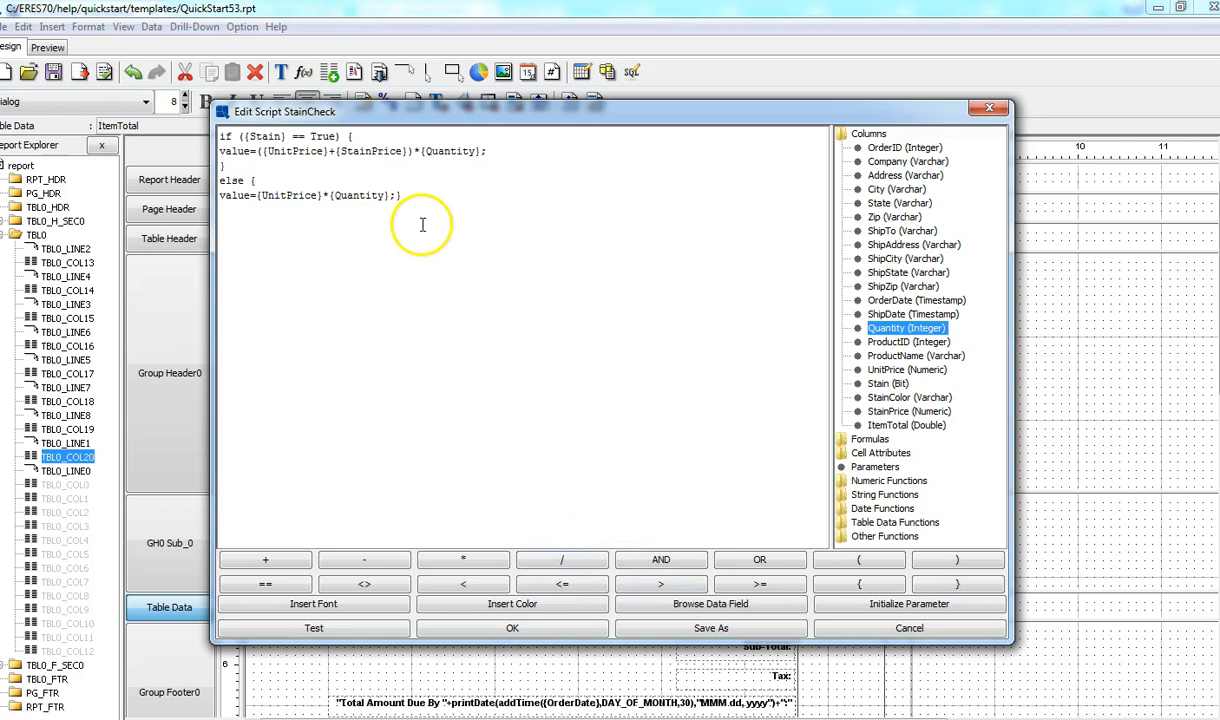
# Step: Test the syntax of the StainCheck script and accept the script
pyautogui.click(320, 627)
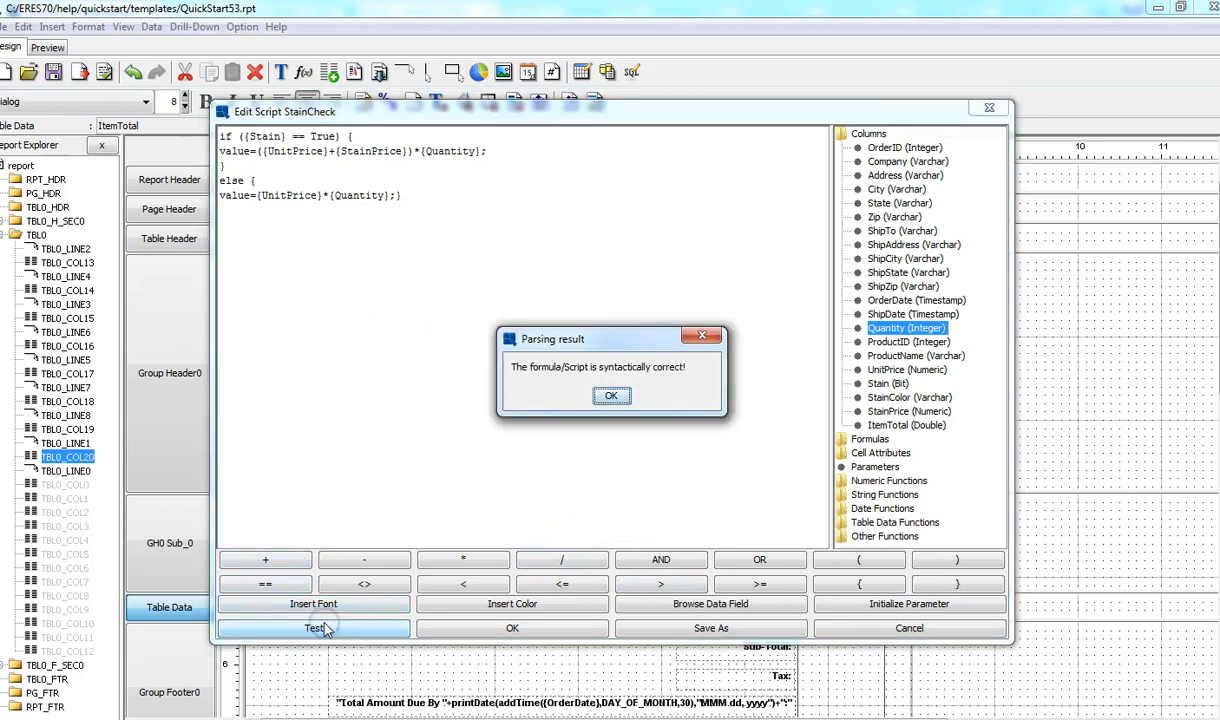
pyautogui.click(610, 394)
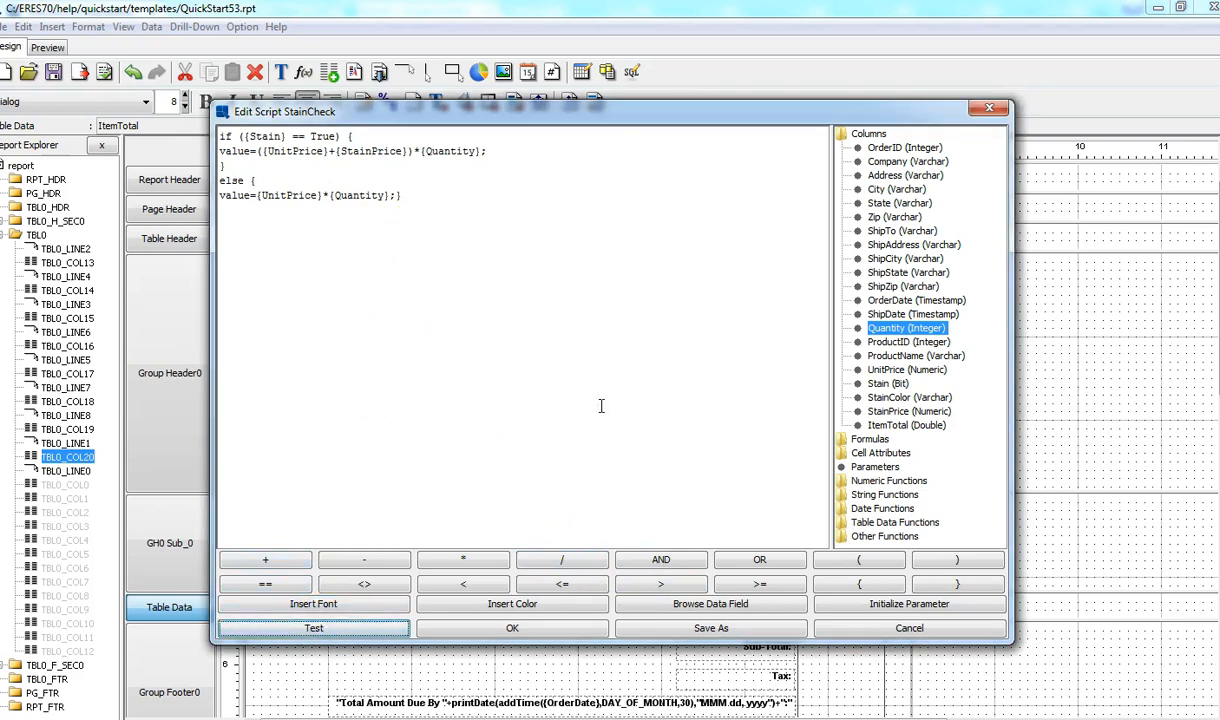
pyautogui.click(535, 630)
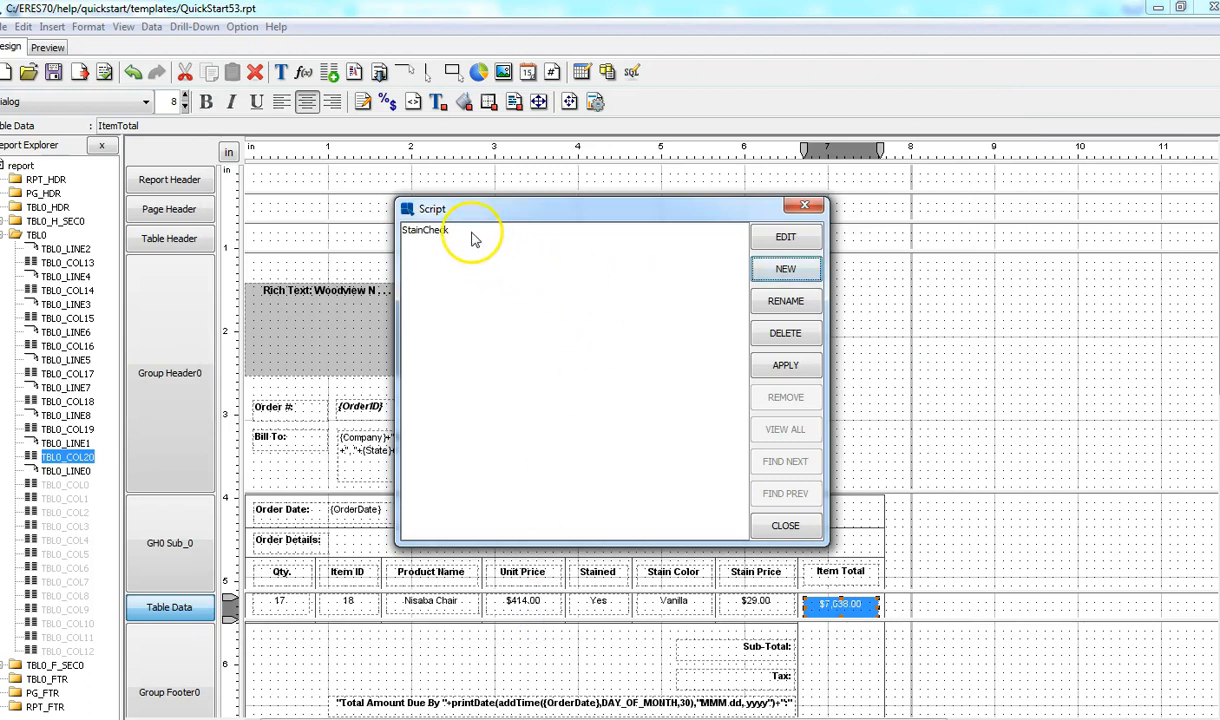
# Step: Apply the StainCheck script to the Item Total cell and check the column in the report preview before returning to the design view
pyautogui.click(466, 233)
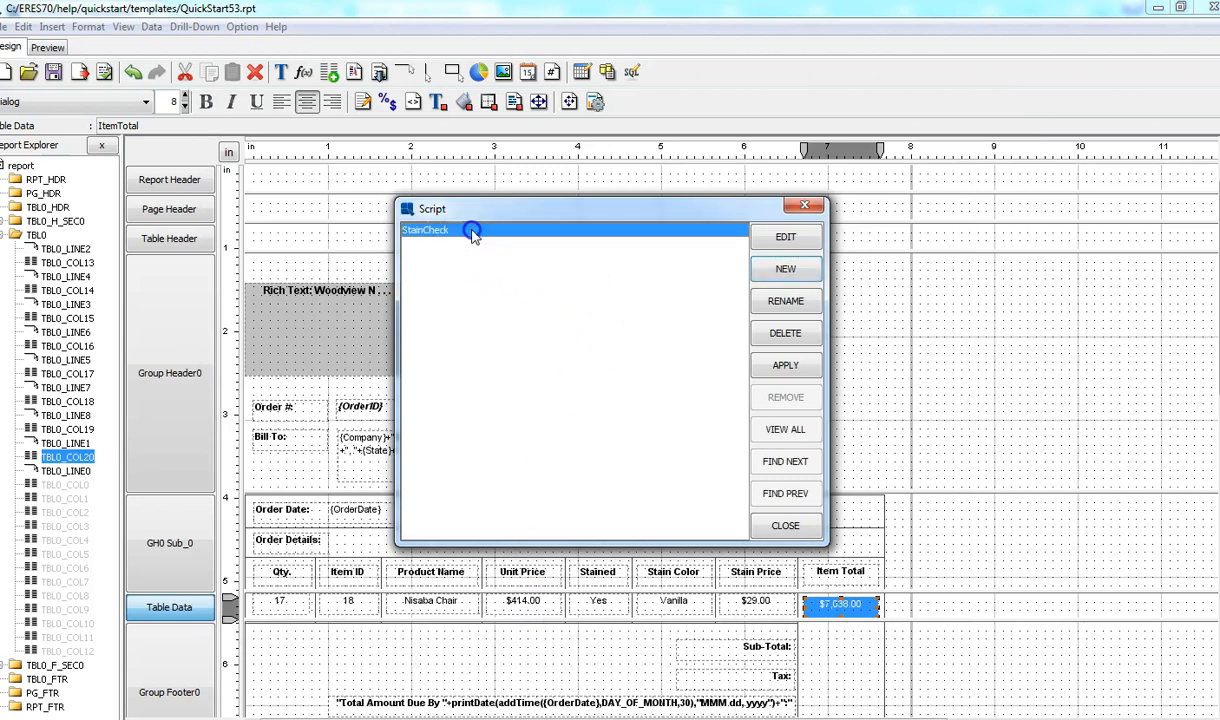
pyautogui.click(786, 366)
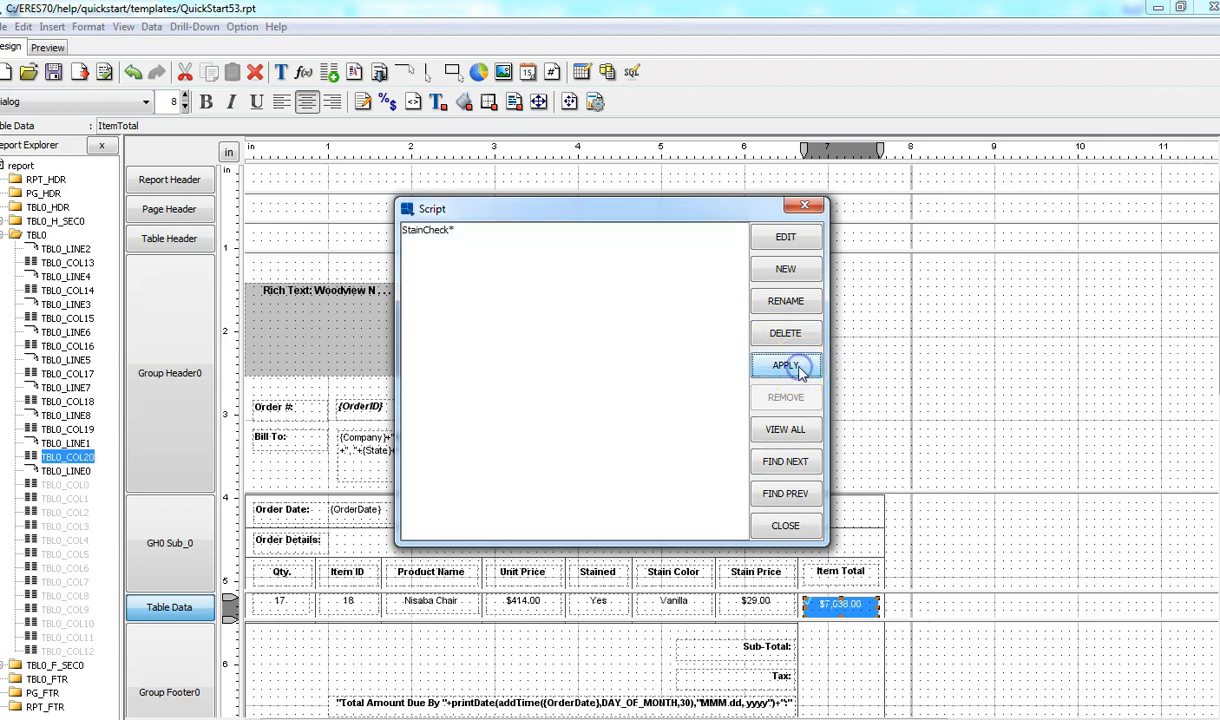
pyautogui.click(785, 527)
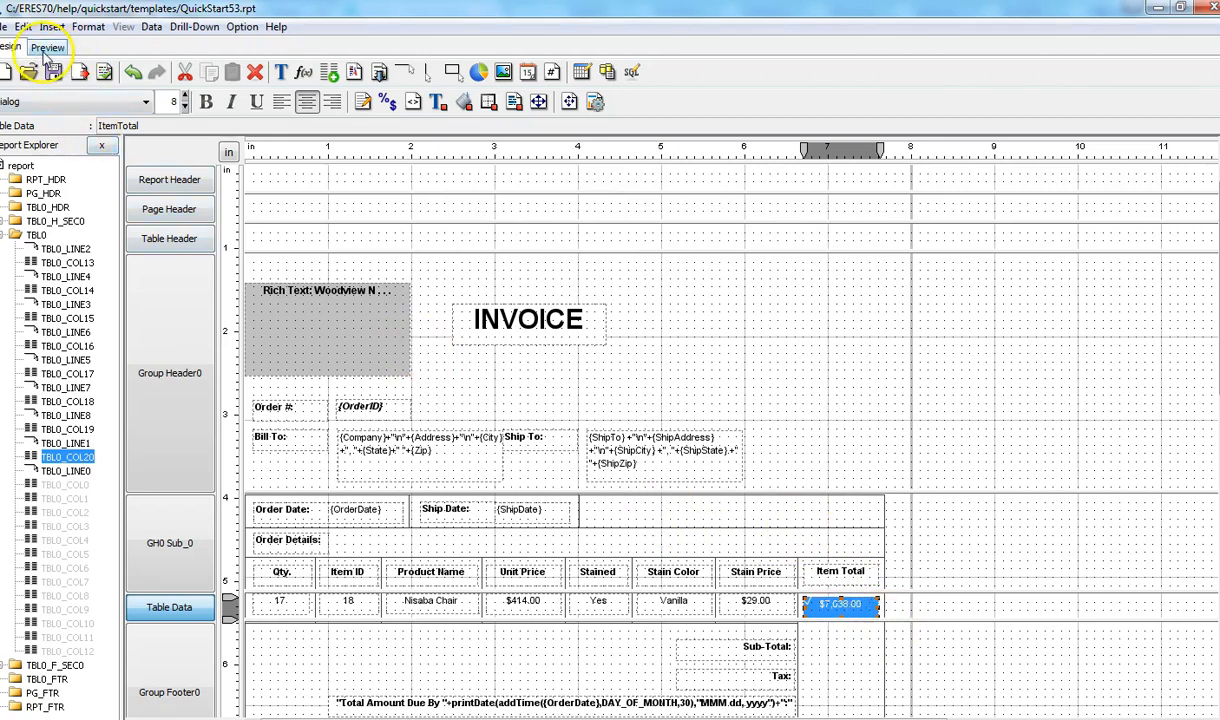
pyautogui.click(47, 48)
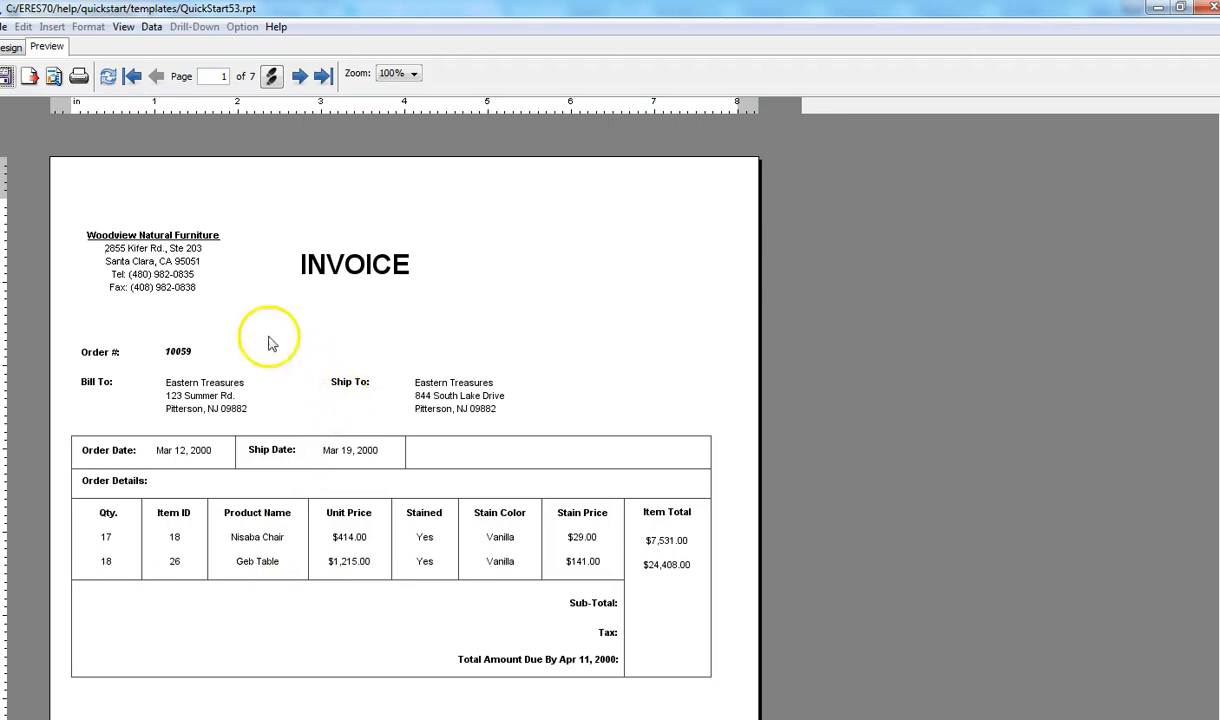
pyautogui.click(8, 49)
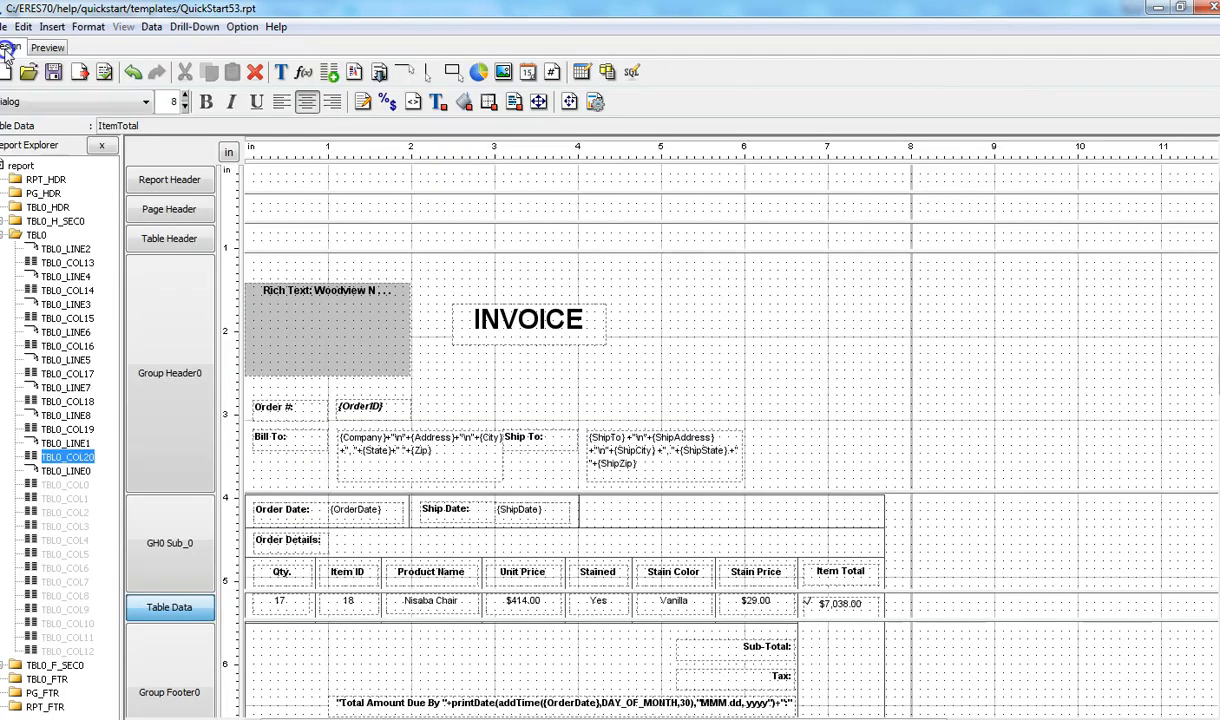
# Step: Create a new formula named SubTotal
pyautogui.scroll(-1, 730, 430)
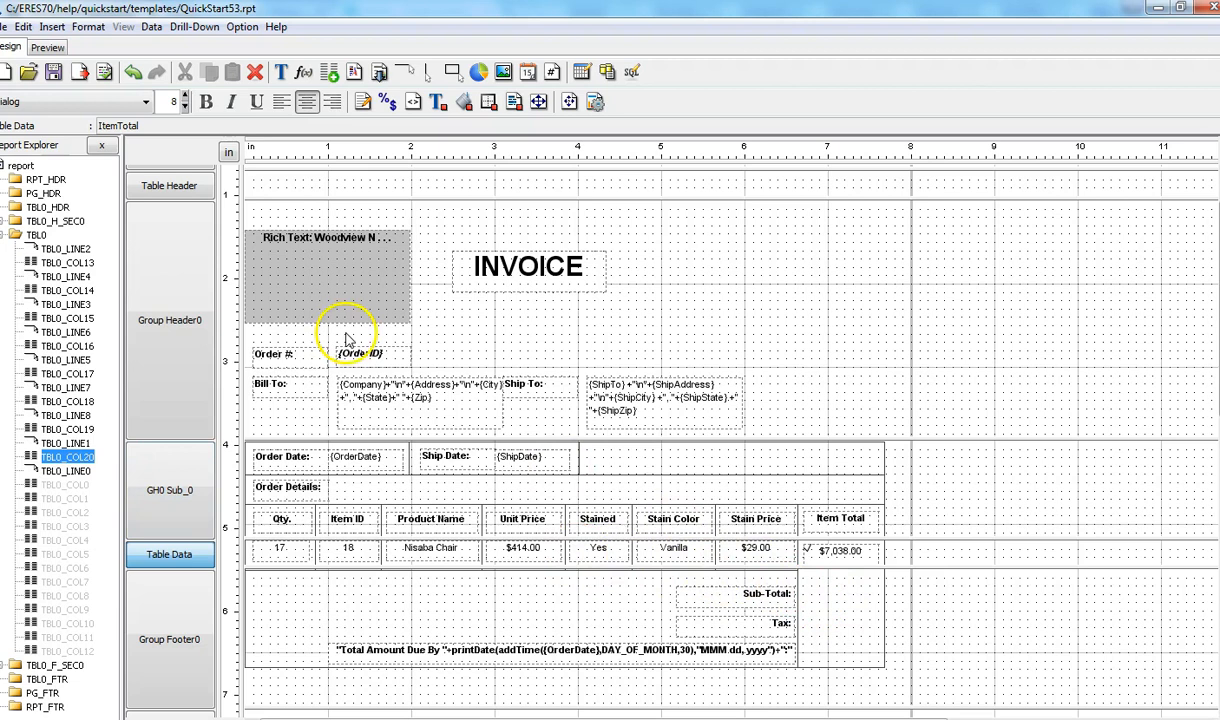
pyautogui.click(303, 72)
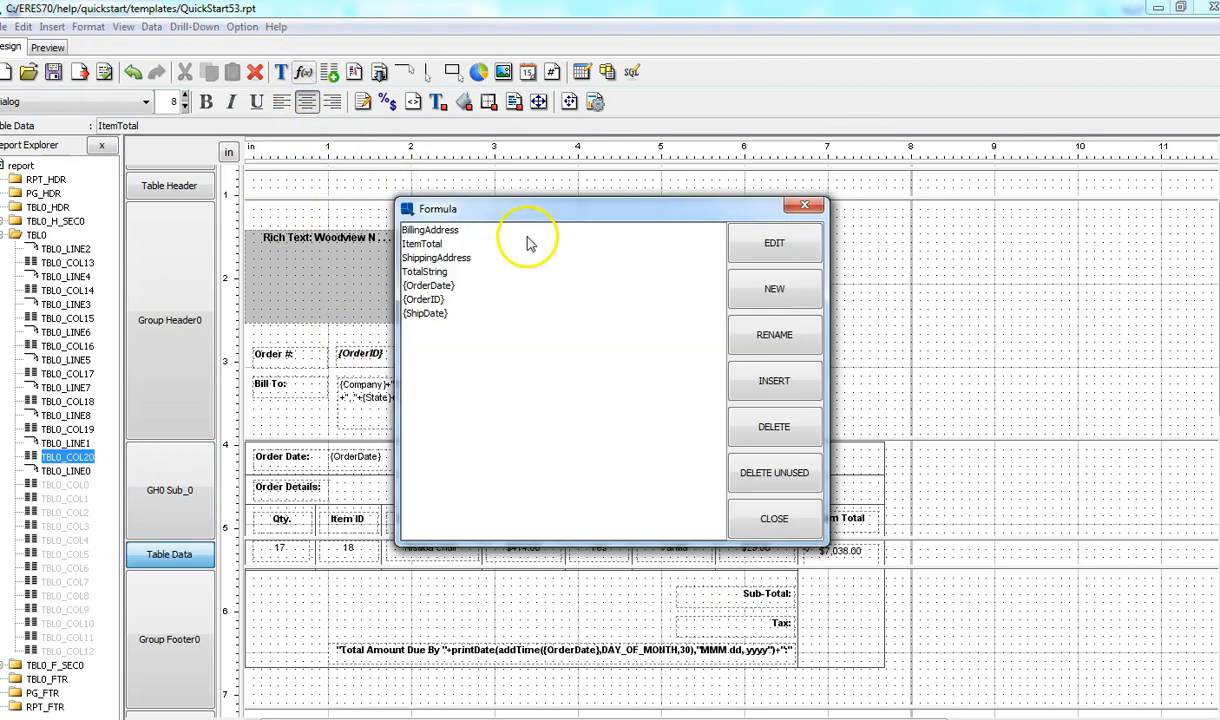
pyautogui.click(745, 289)
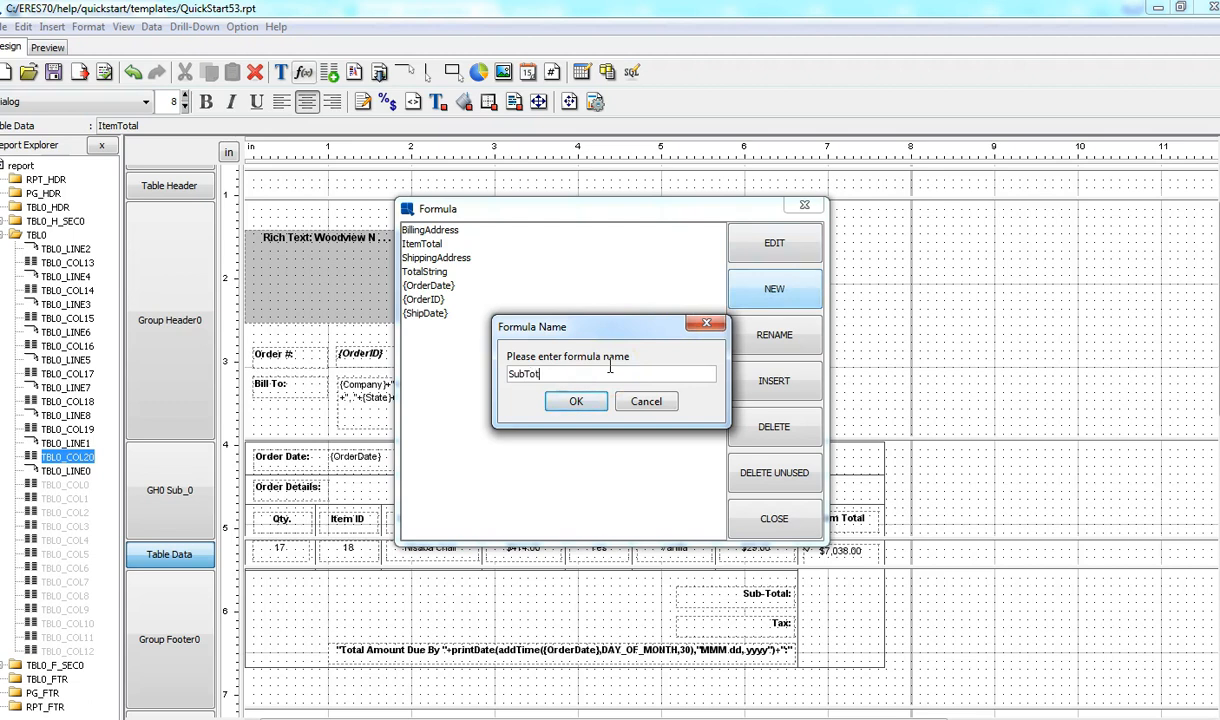
pyautogui.click(575, 400)
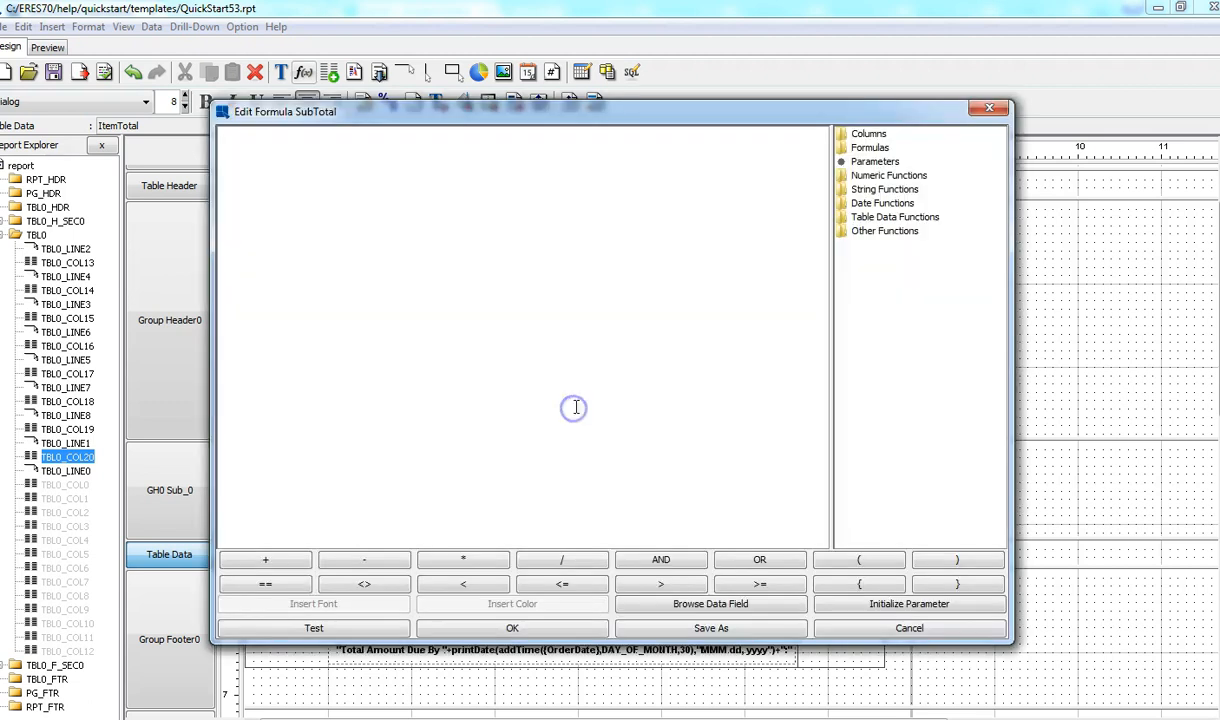
# Step: Add the numeric function sum(field) to the SubTotal formula
pyautogui.doubleClick(846, 175)
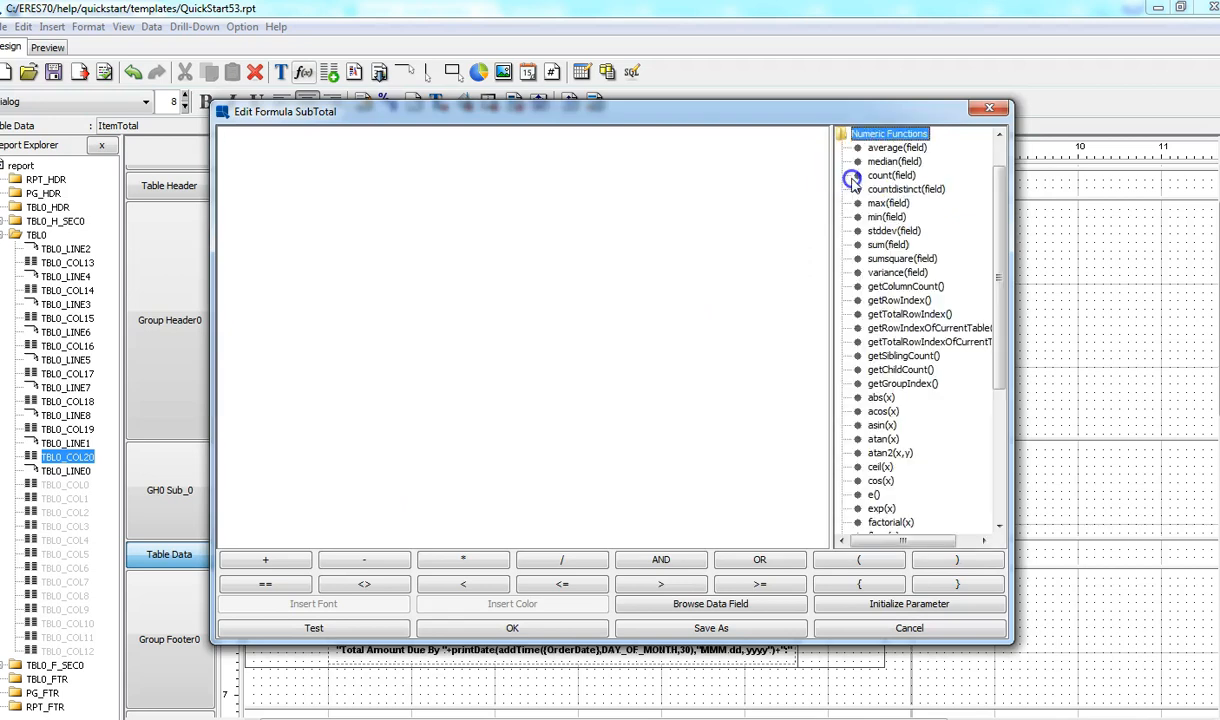
pyautogui.click(1000, 497)
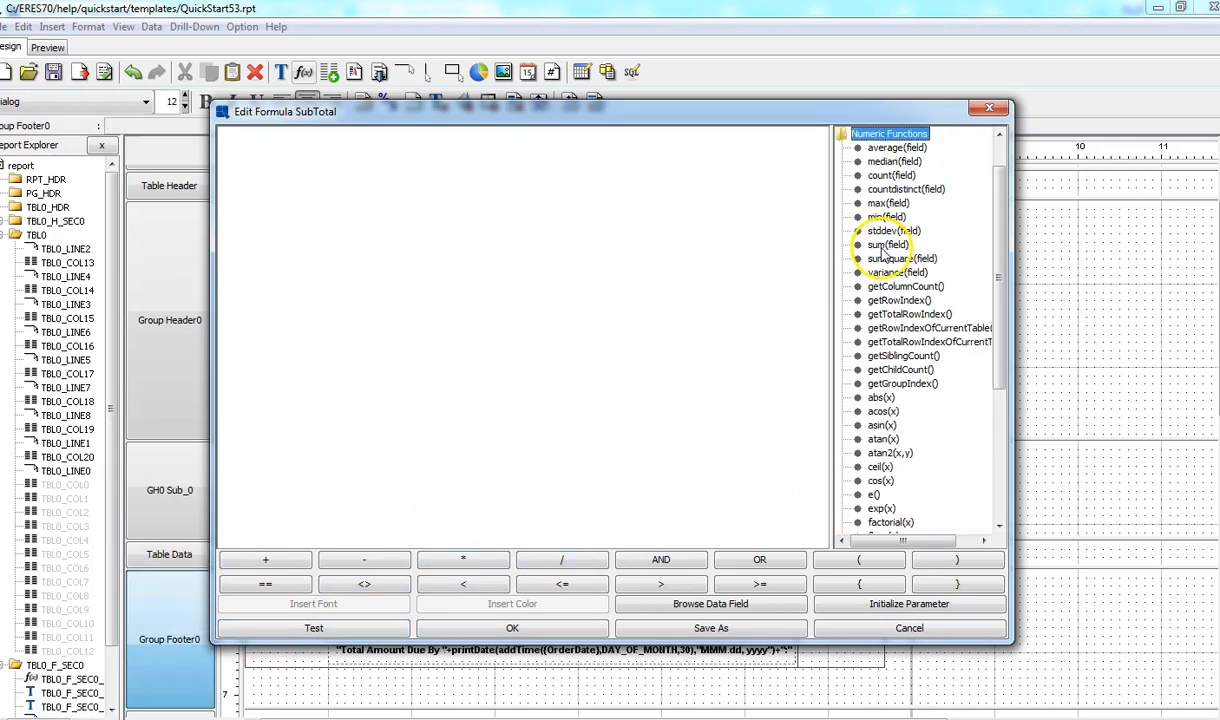
pyautogui.click(886, 246)
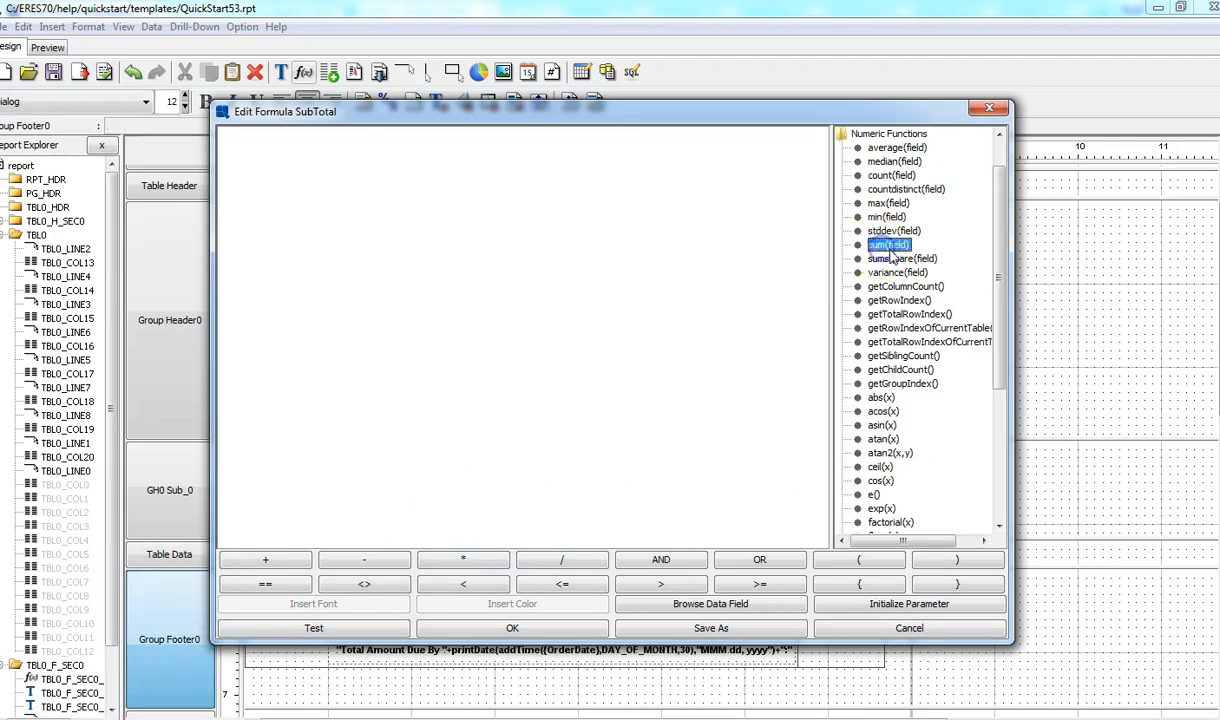
pyautogui.doubleClick(886, 246)
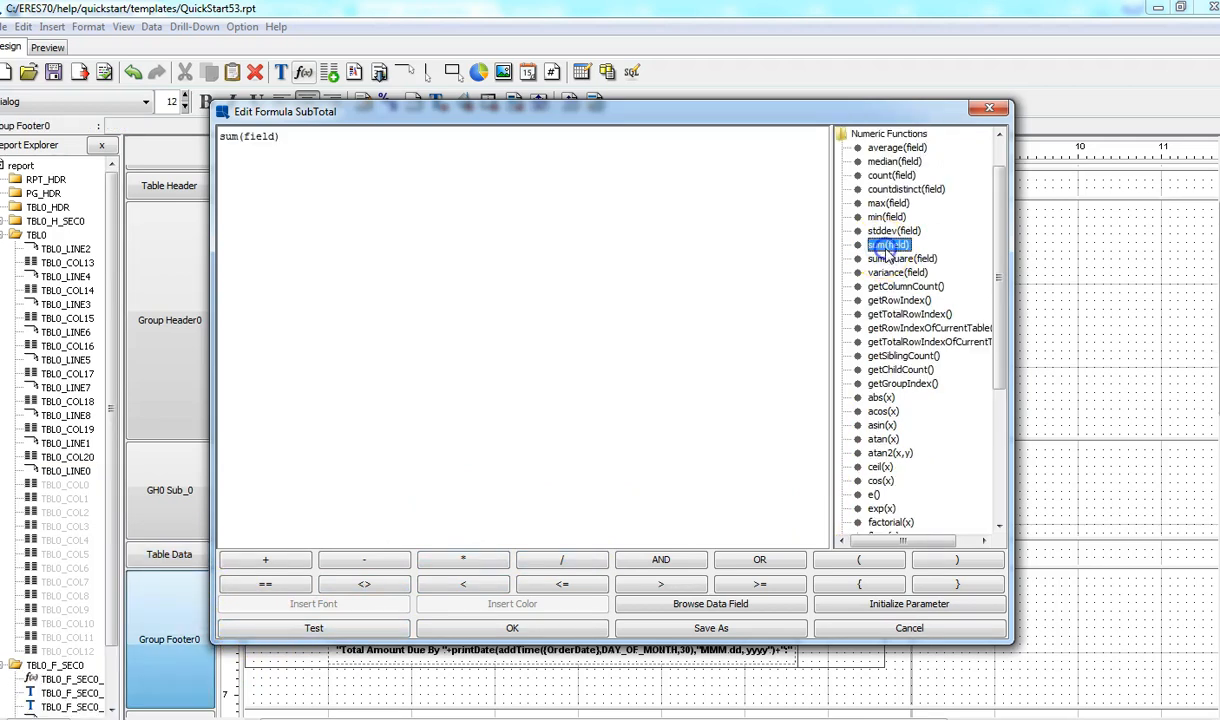
# Step: Replace the field placeholder inside the sum function with the ItemTotal column so the formula reads sum({ItemTotal})
pyautogui.doubleClick(252, 138)
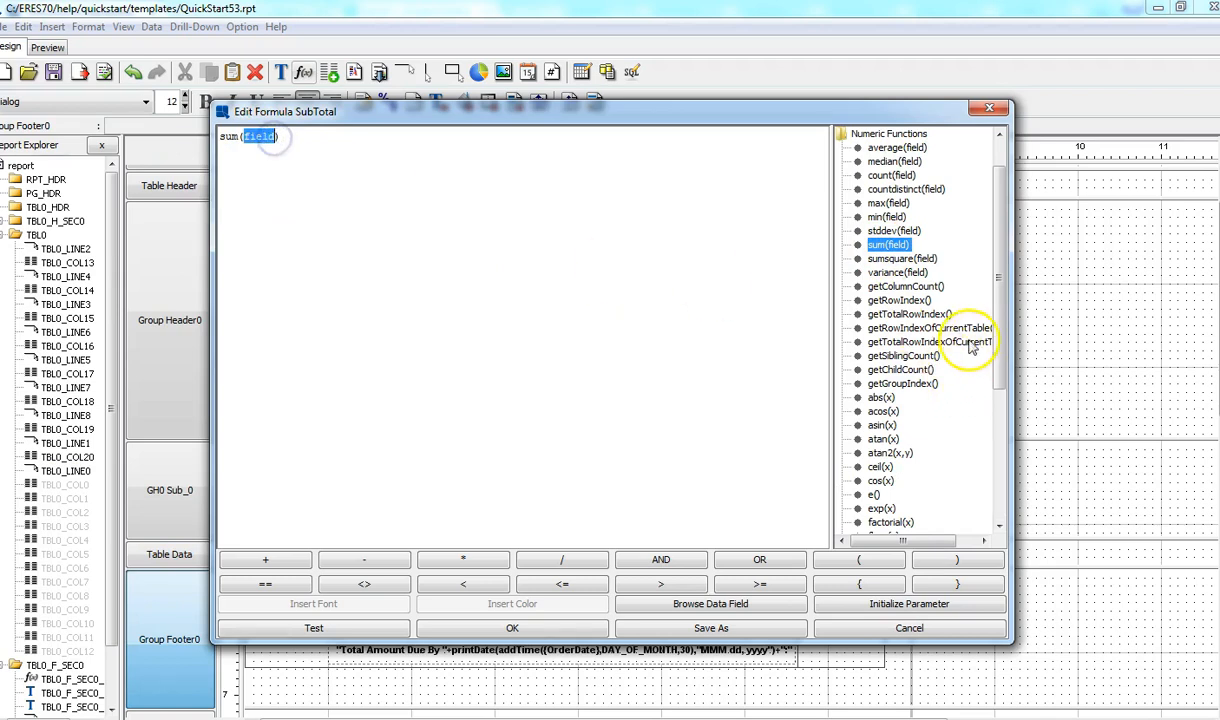
pyautogui.moveTo(997, 358); pyautogui.dragTo(997, 259)
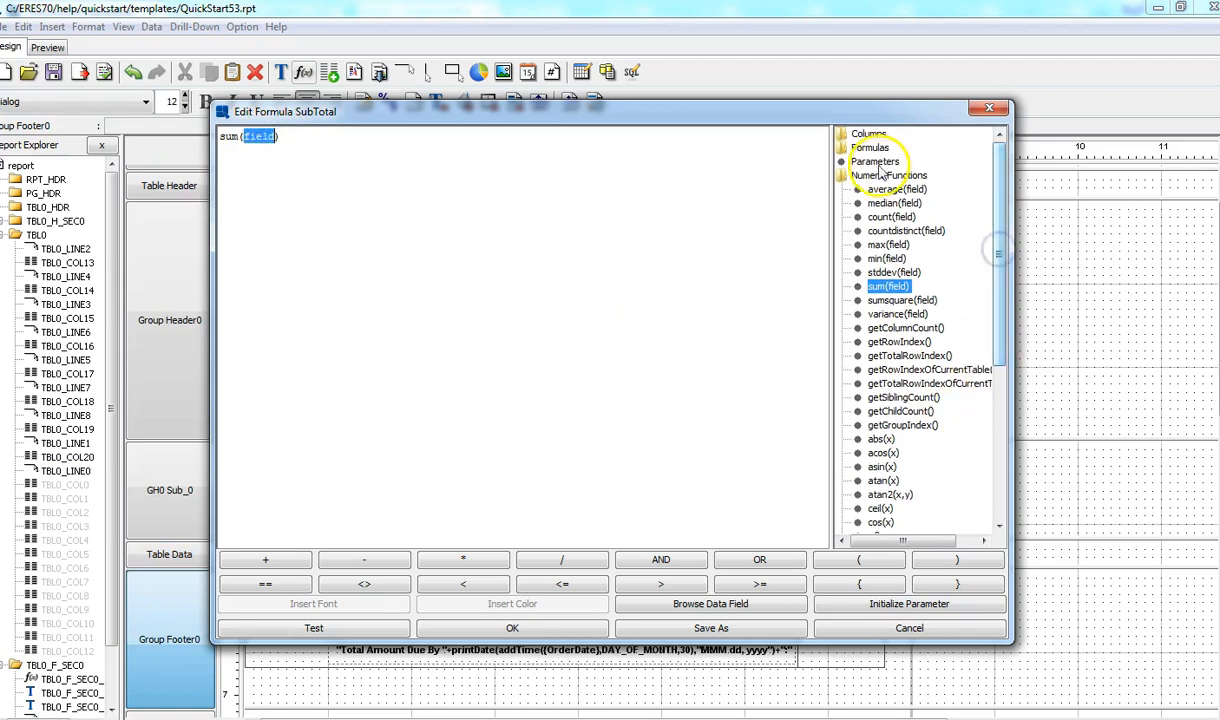
pyautogui.doubleClick(857, 140)
pyautogui.click(247, 138)
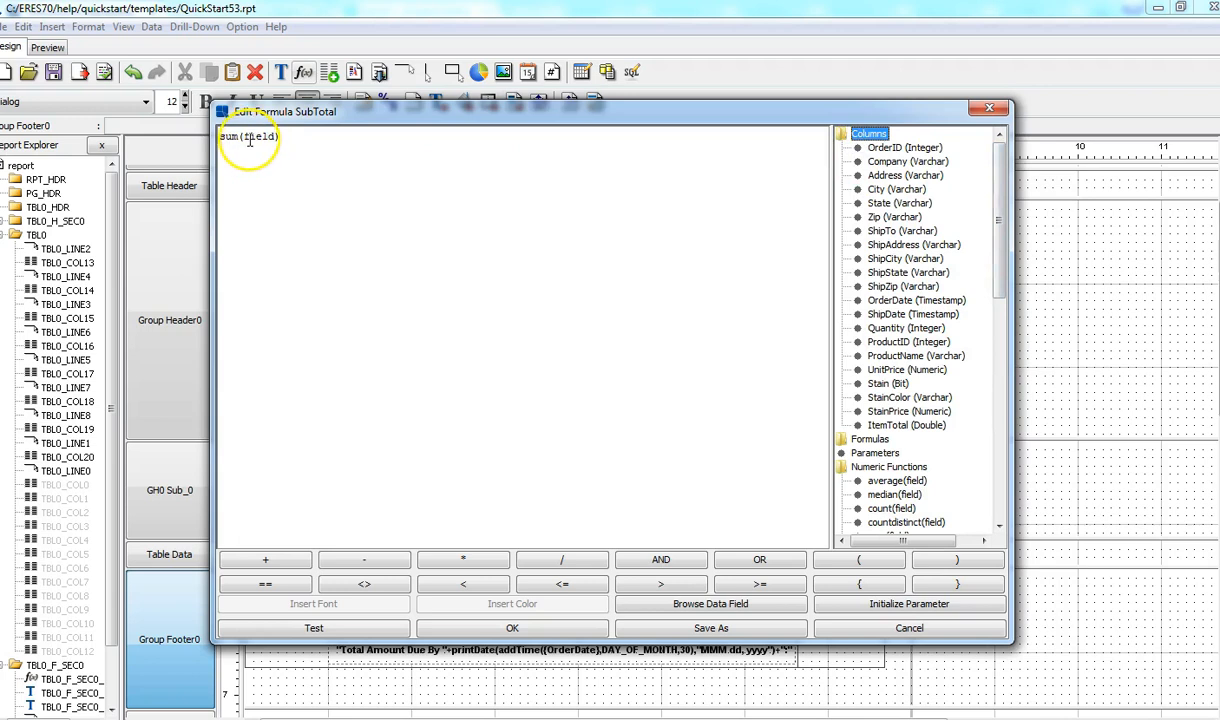
pyautogui.moveTo(247, 138); pyautogui.dragTo(268, 138)
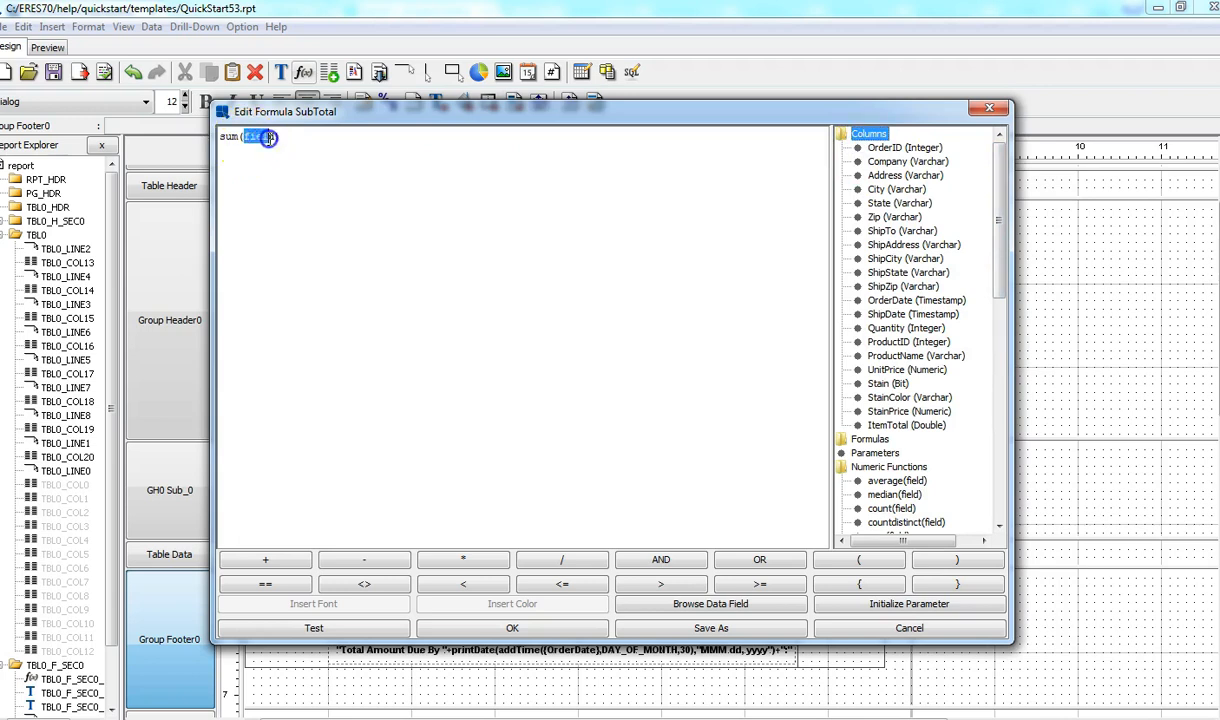
pyautogui.click(910, 428)
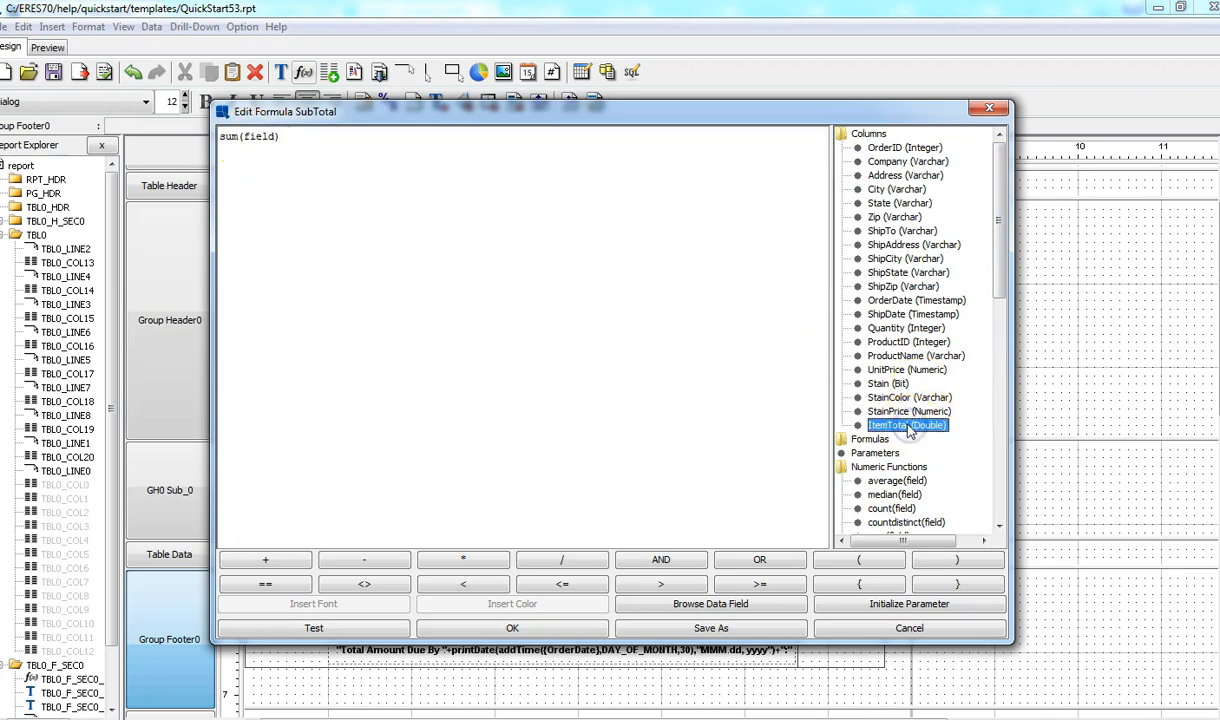
pyautogui.doubleClick(257, 137)
pyautogui.doubleClick(882, 424)
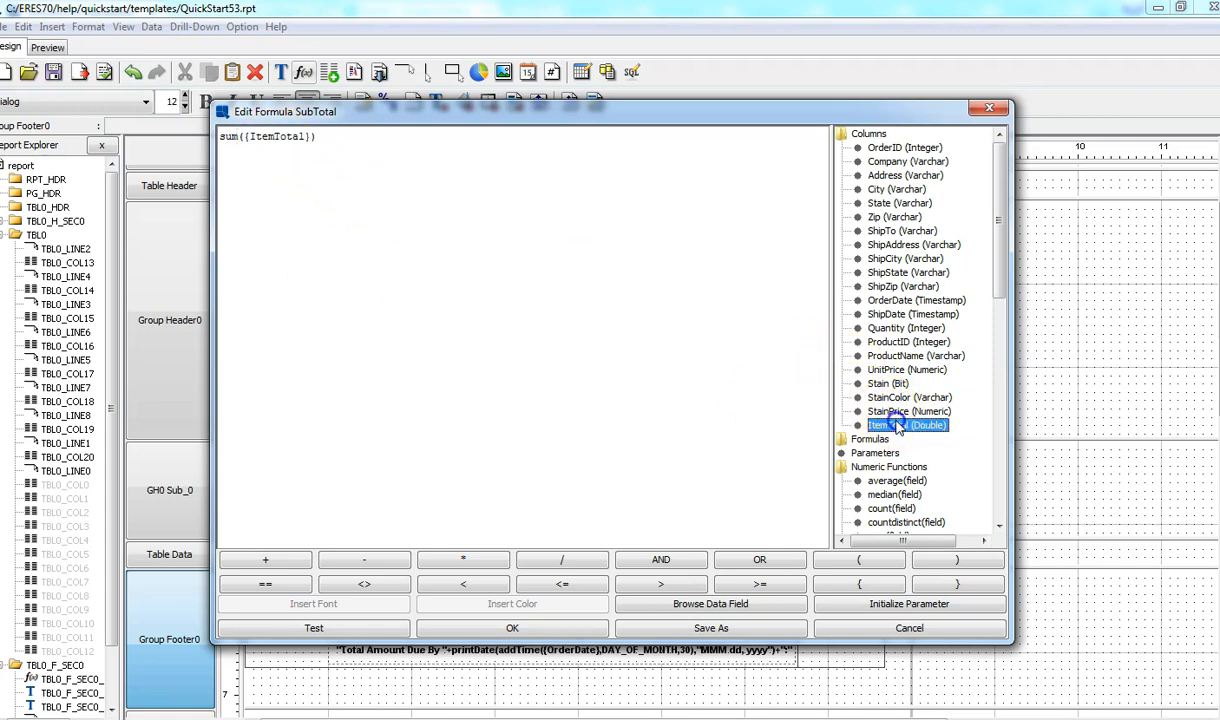
# Step: Test the syntax of the SubTotal formula and accept the formula
pyautogui.click(340, 630)
pyautogui.click(614, 397)
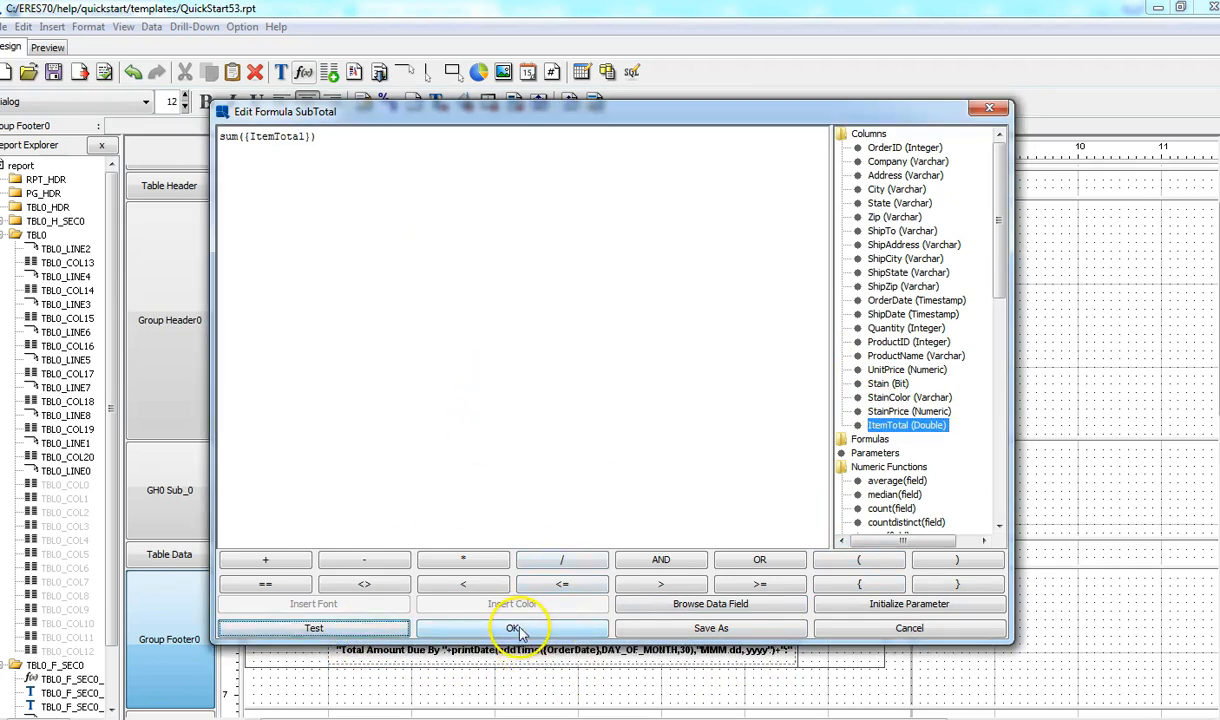
pyautogui.click(513, 628)
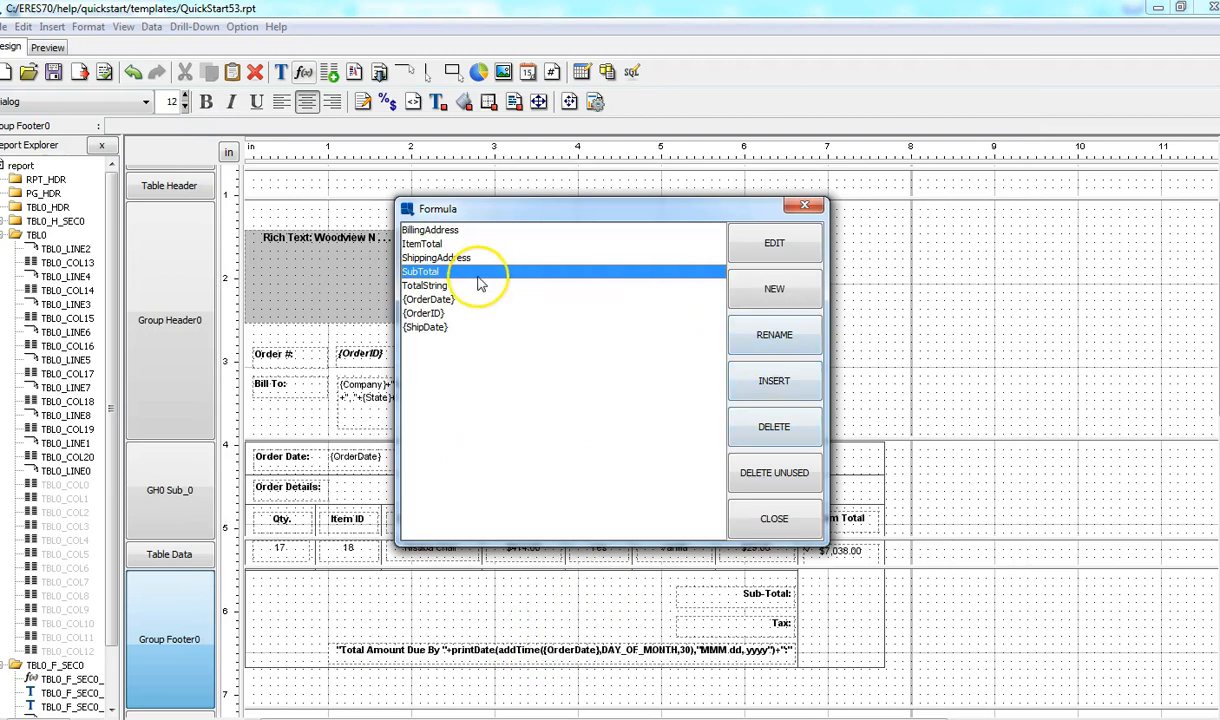
# Step: Insert the SubTotal formula beside the Sub-Total label in Group Footer0 and check it in the report preview
pyautogui.click(773, 385)
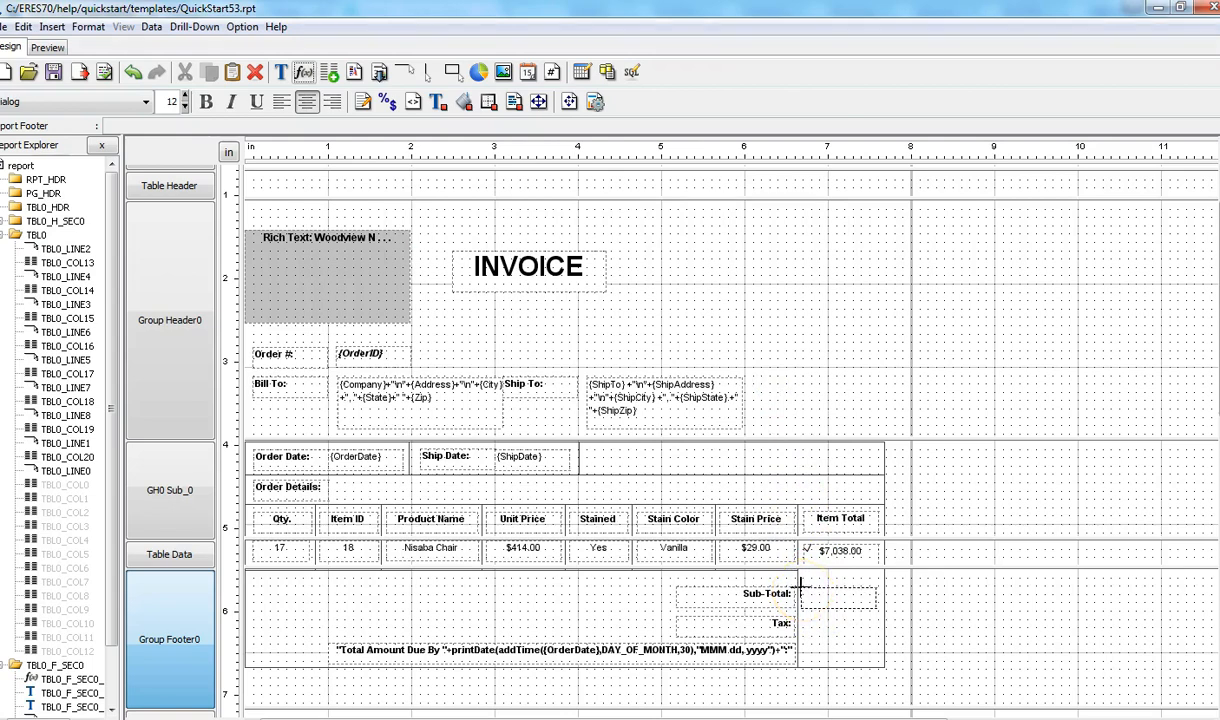
pyautogui.click(800, 582)
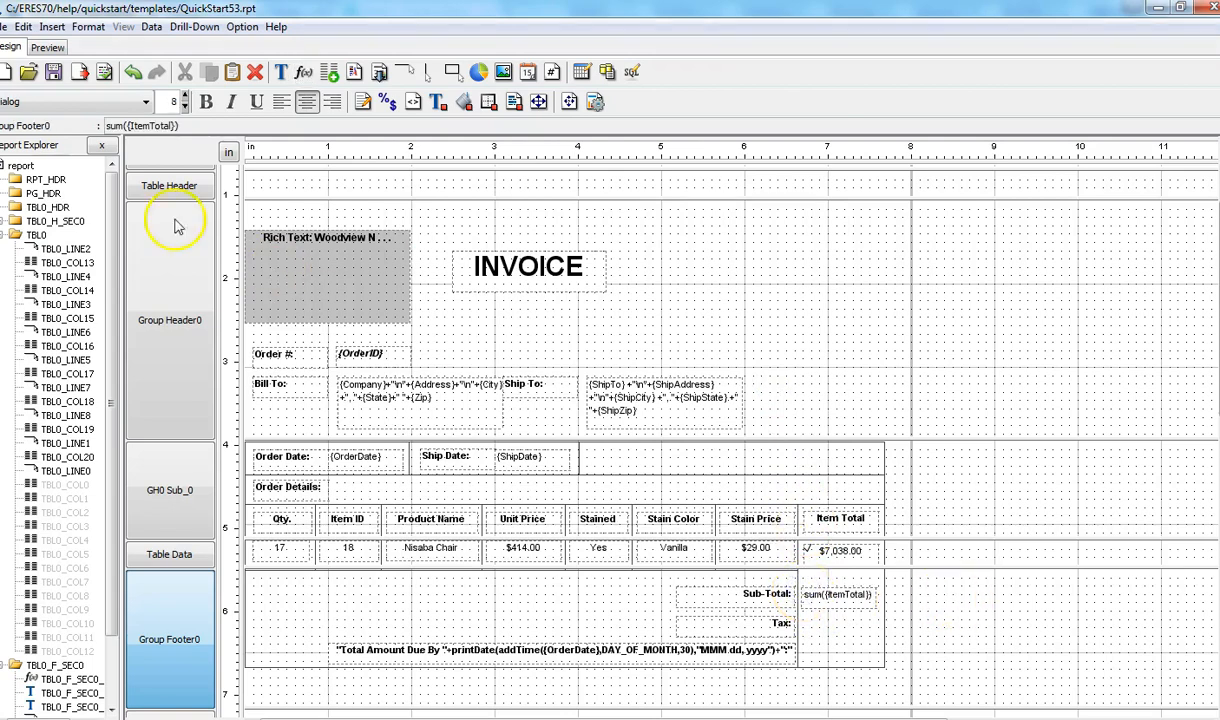
pyautogui.click(47, 47)
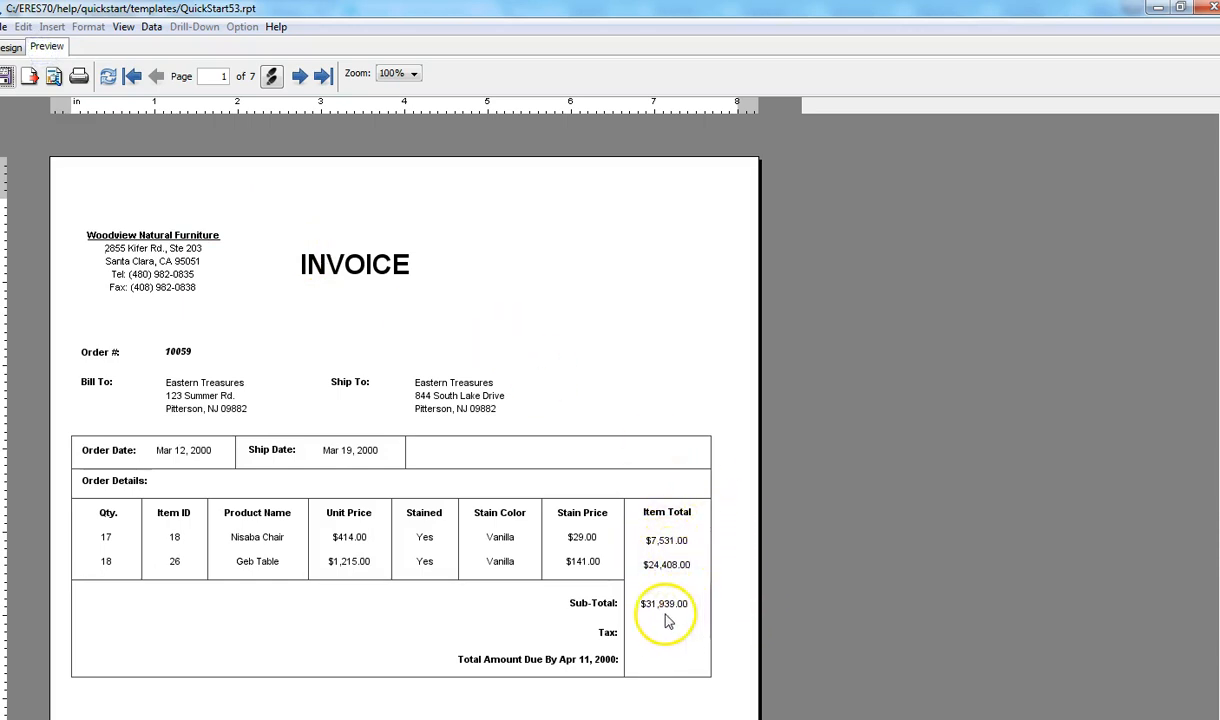
pyautogui.click(10, 48)
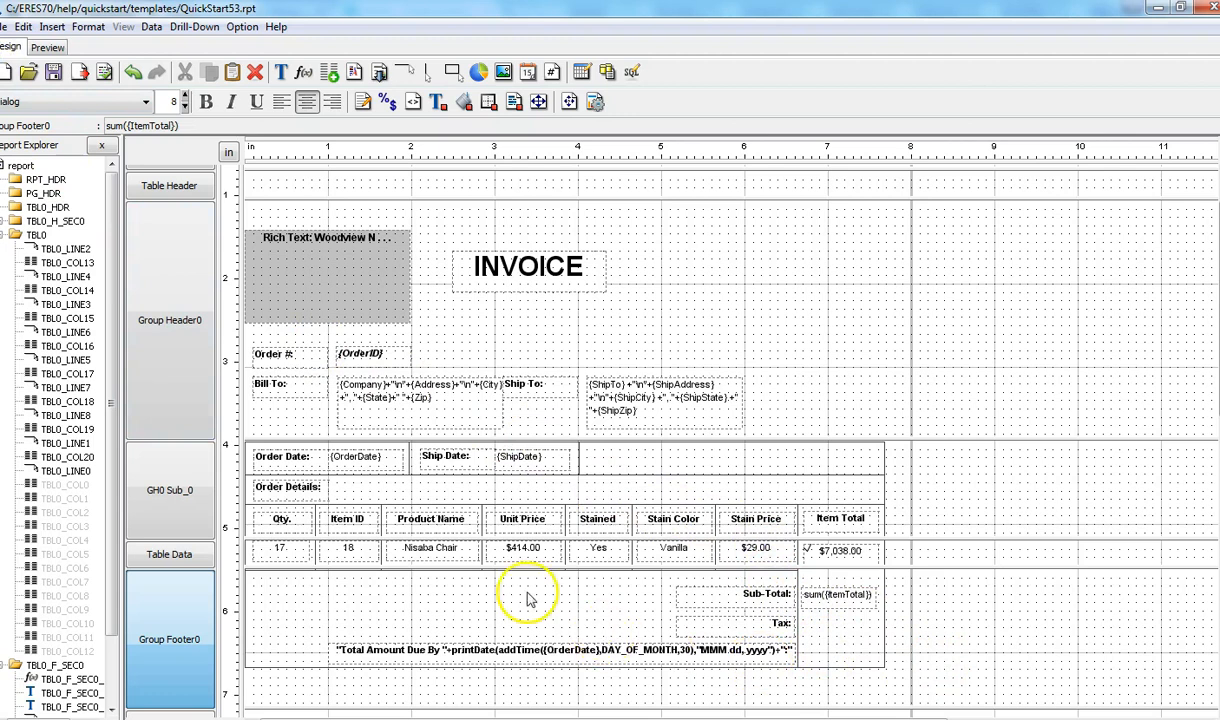
pyautogui.click(47, 48)
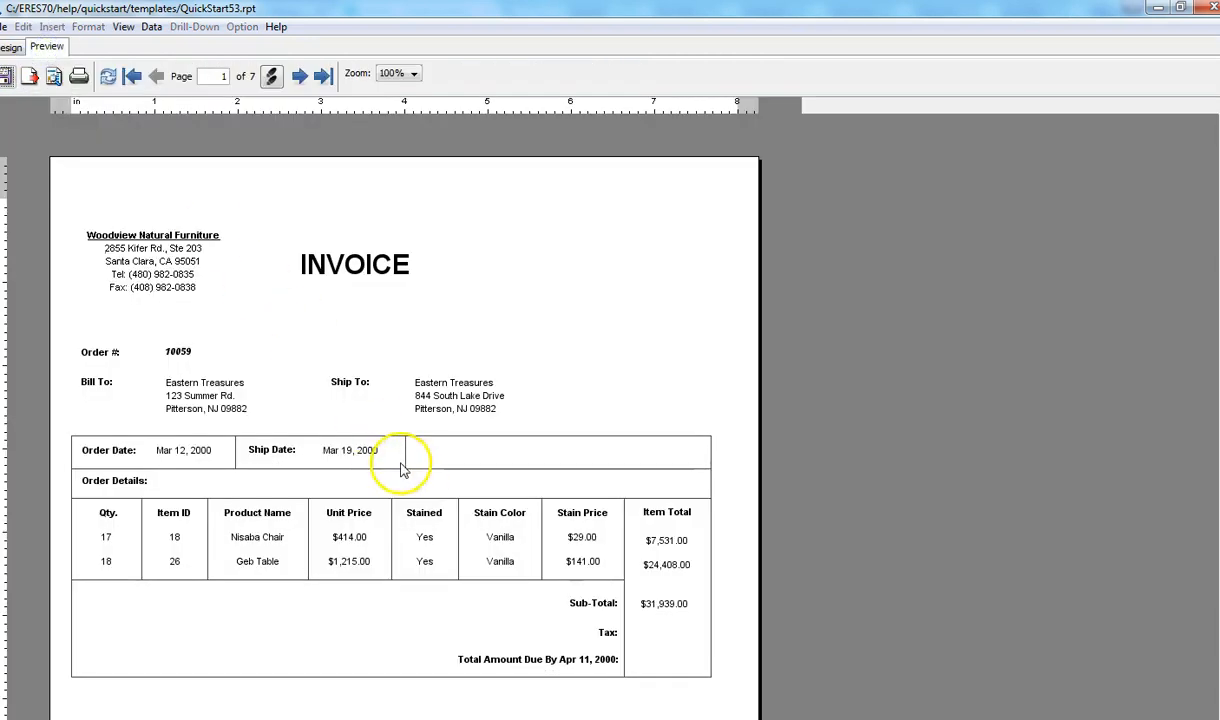